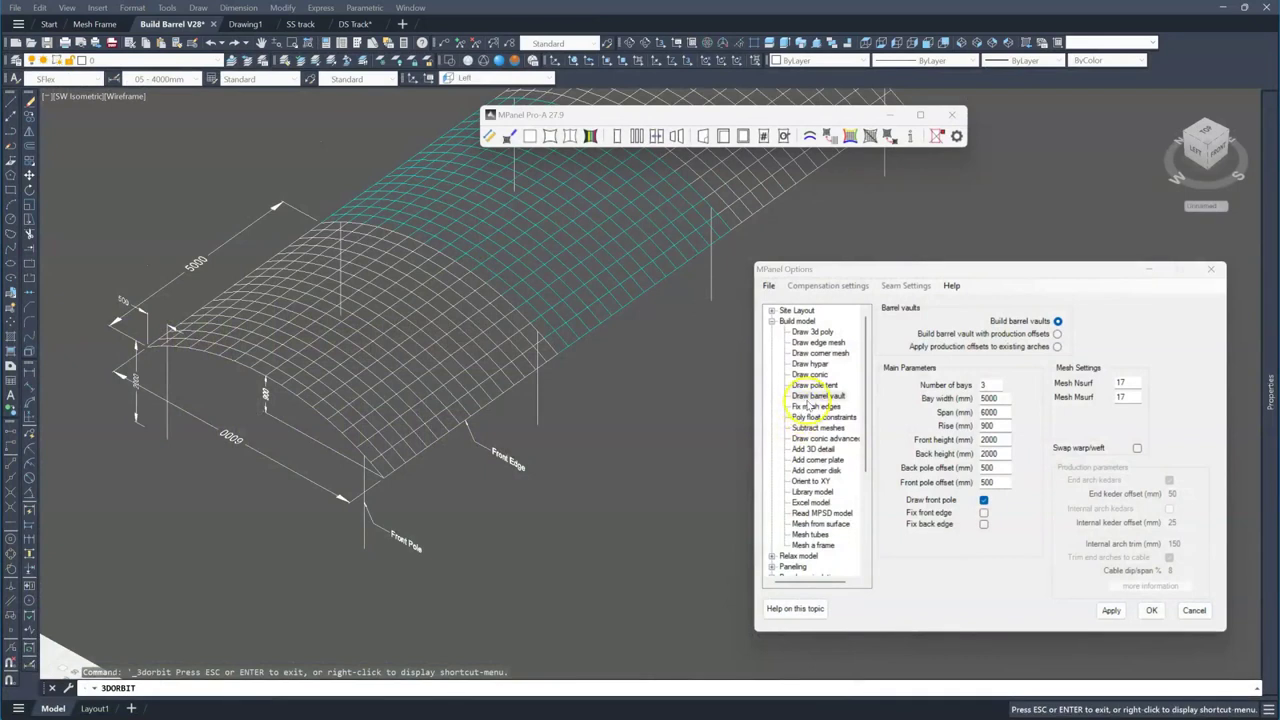
Show the Draw barrel vault parameters: 3 bays, 5000 mm bay width, 6000 mm span, 900 mm rise.
{"action": "left_click", "coordinate": [808, 396]}
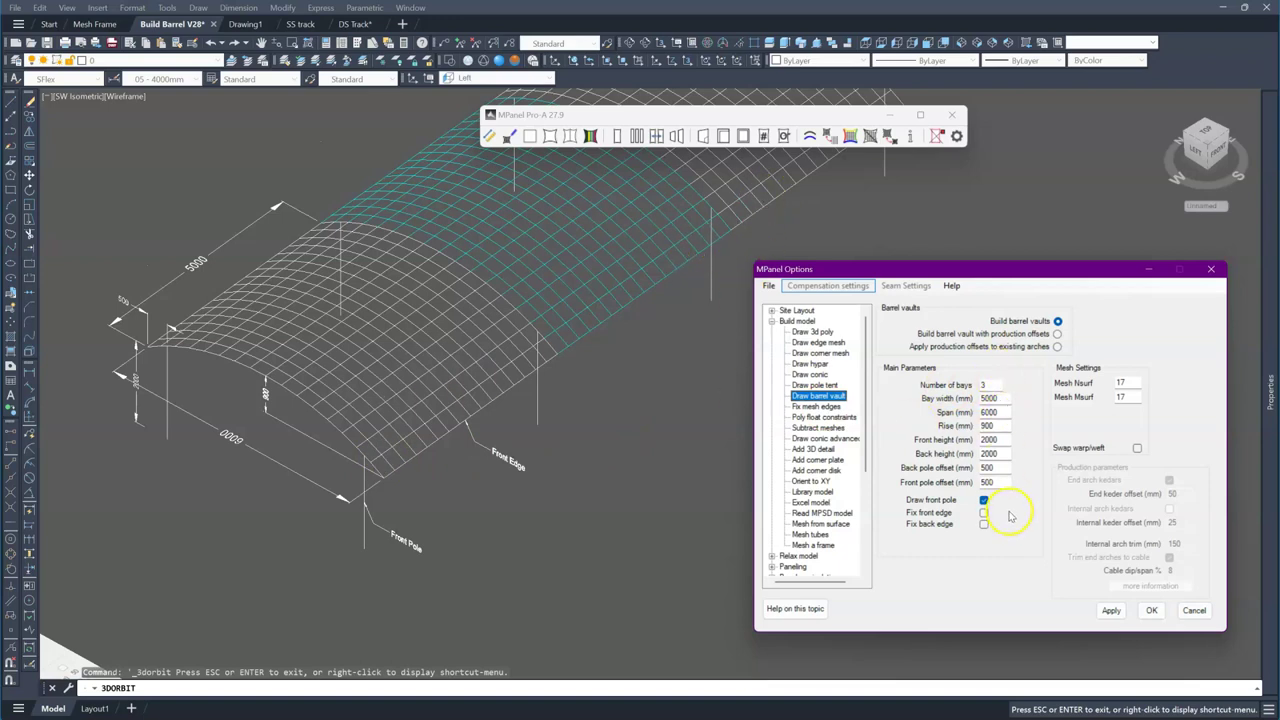
{"action": "left_click", "coordinate": [474, 346]}
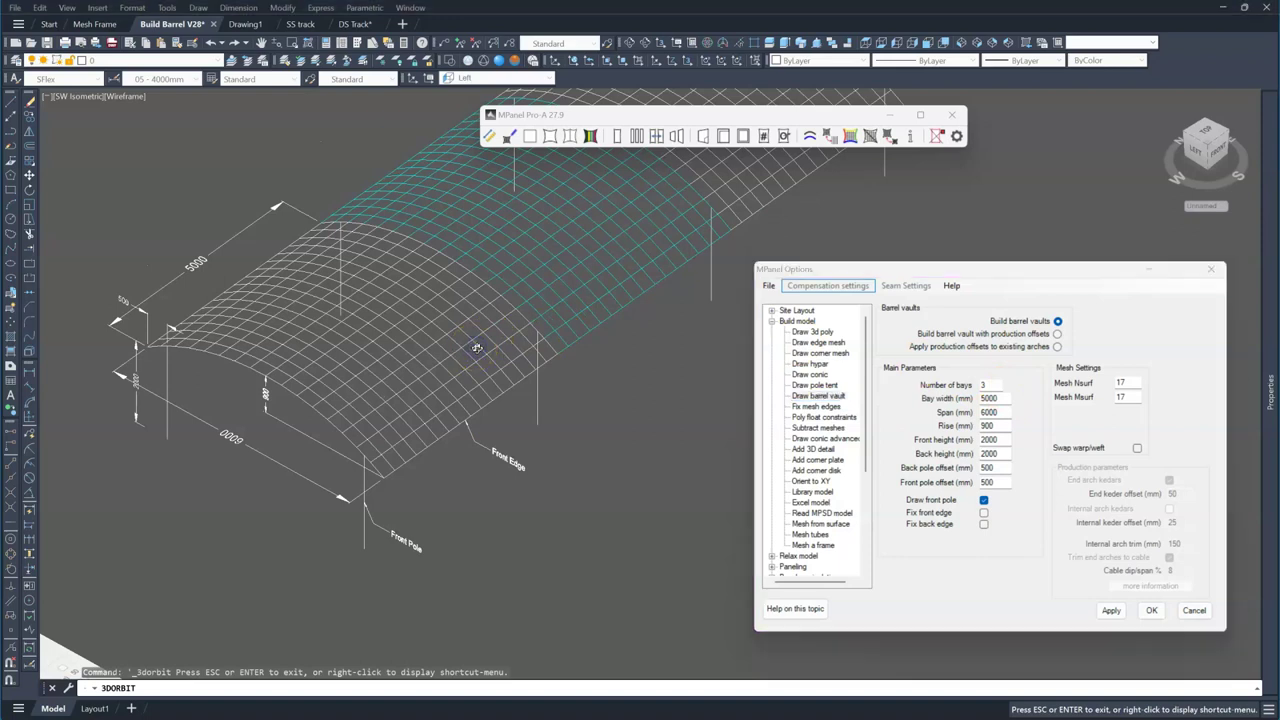
{"action": "key", "text": "Escape"}
{"action": "key", "text": "Escape"}
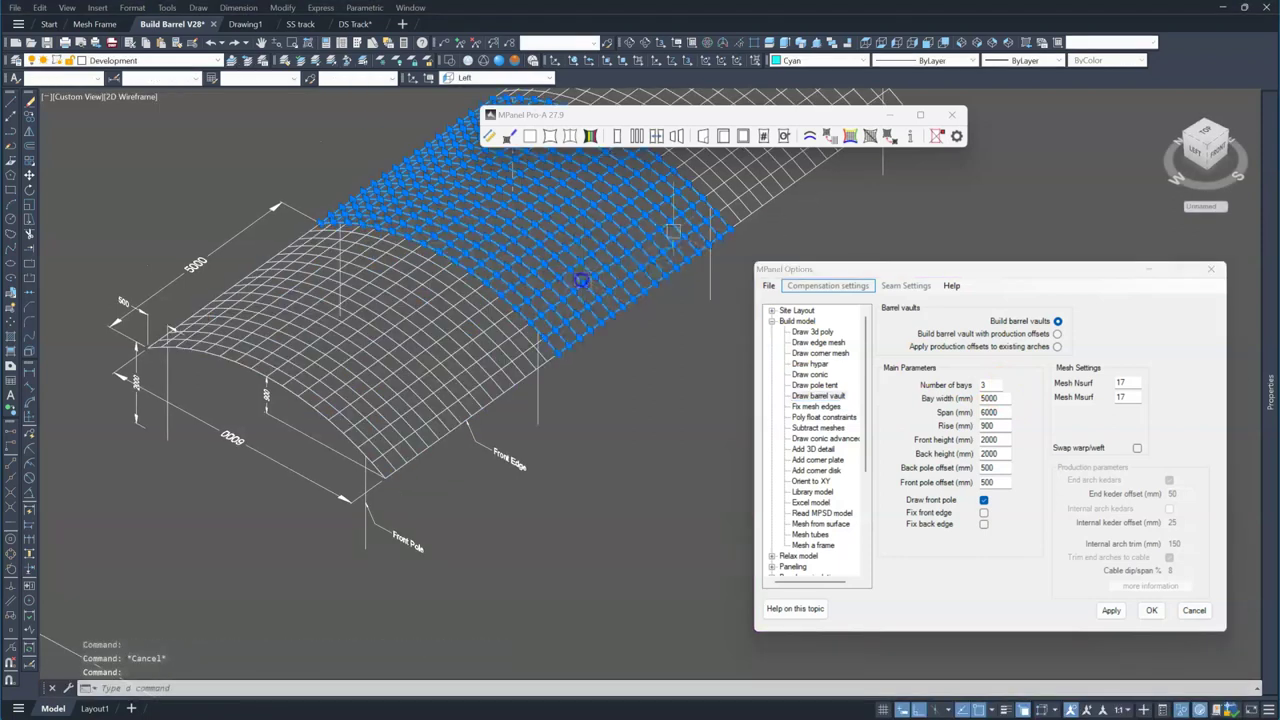
{"action": "left_click", "coordinate": [660, 236]}
{"action": "key", "text": "Escape"}
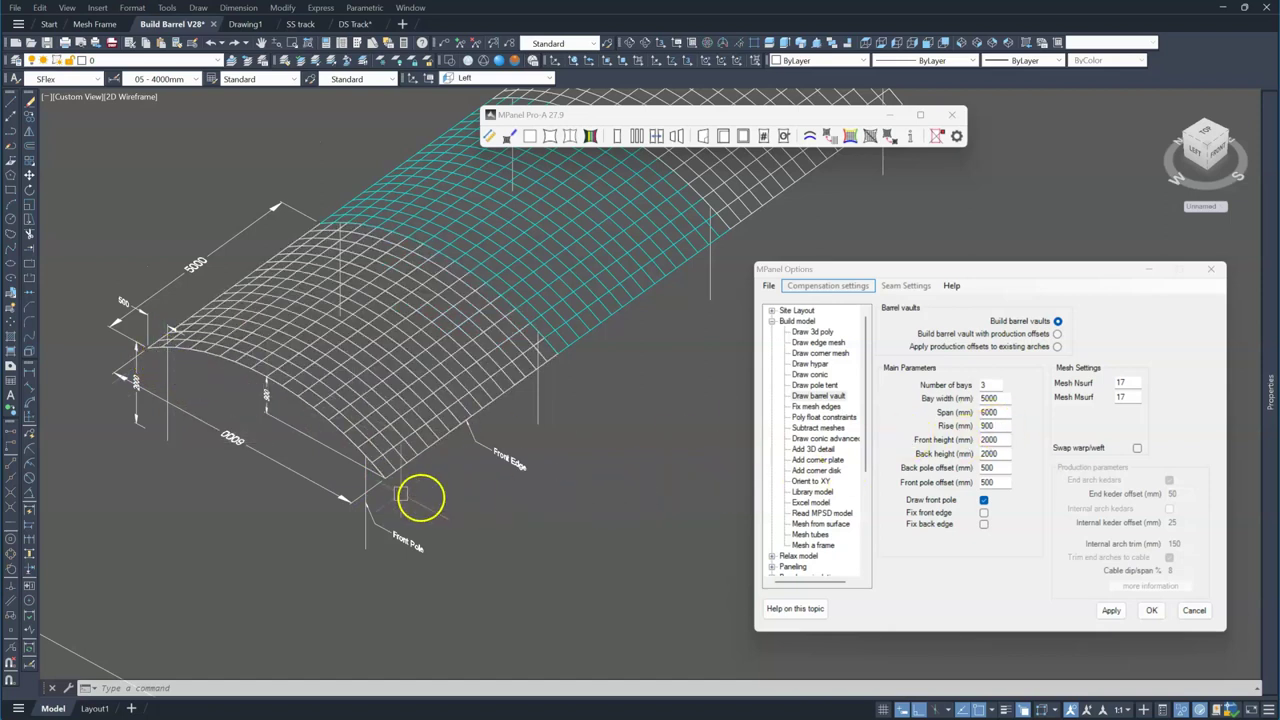
{"action": "scroll", "coordinate": [230, 388], "scroll_direction": "up", "scroll_amount": 3}
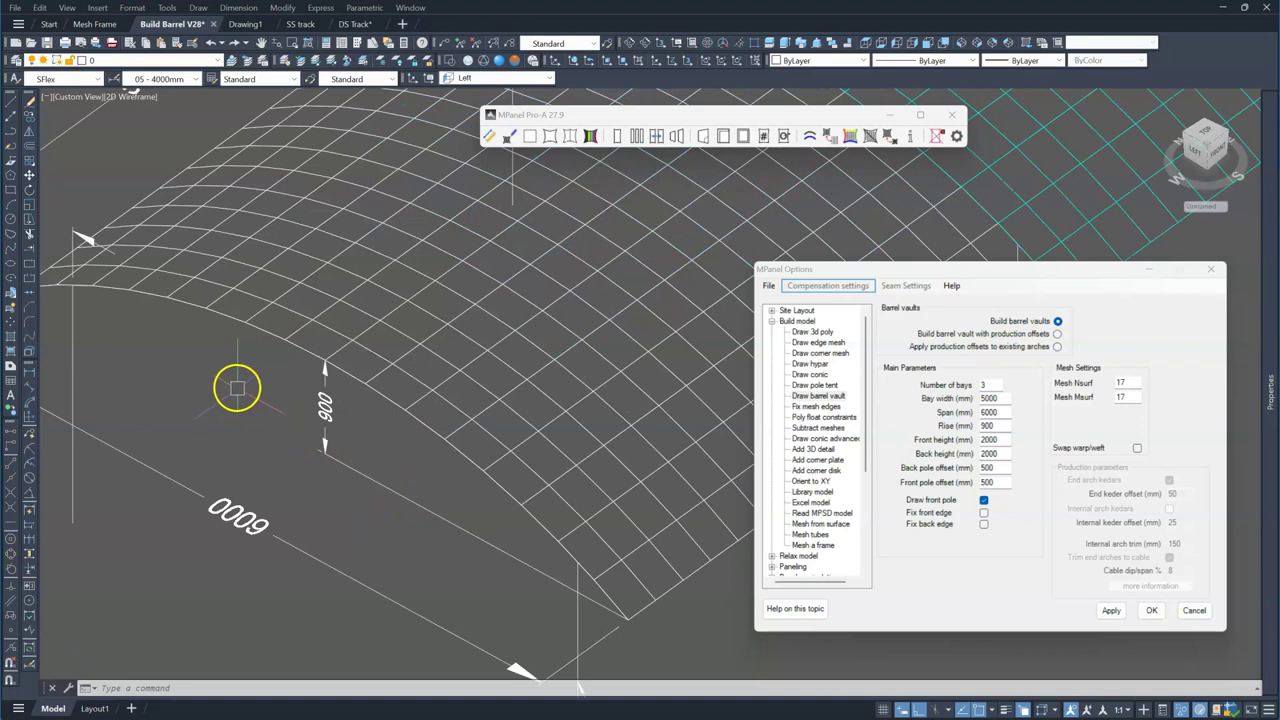
{"action": "scroll", "coordinate": [655, 617], "scroll_direction": "down", "scroll_amount": 4}
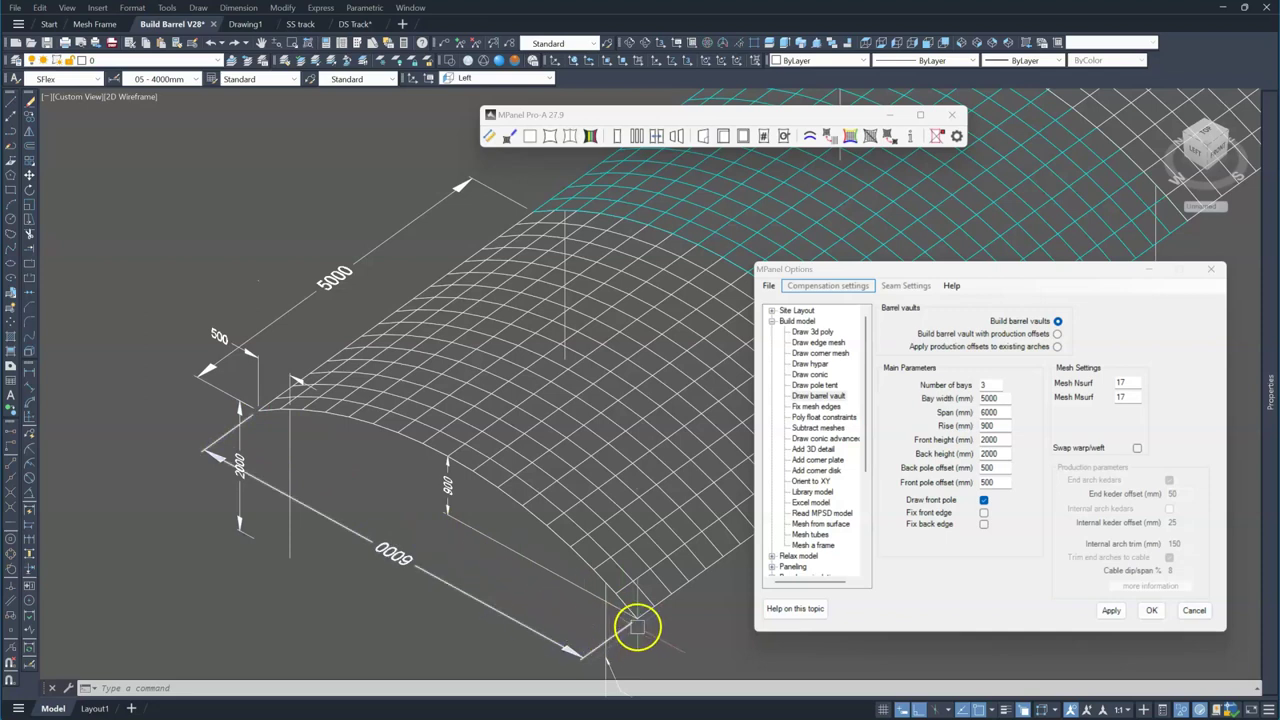
{"action": "scroll", "coordinate": [477, 514], "scroll_direction": "up", "scroll_amount": 4}
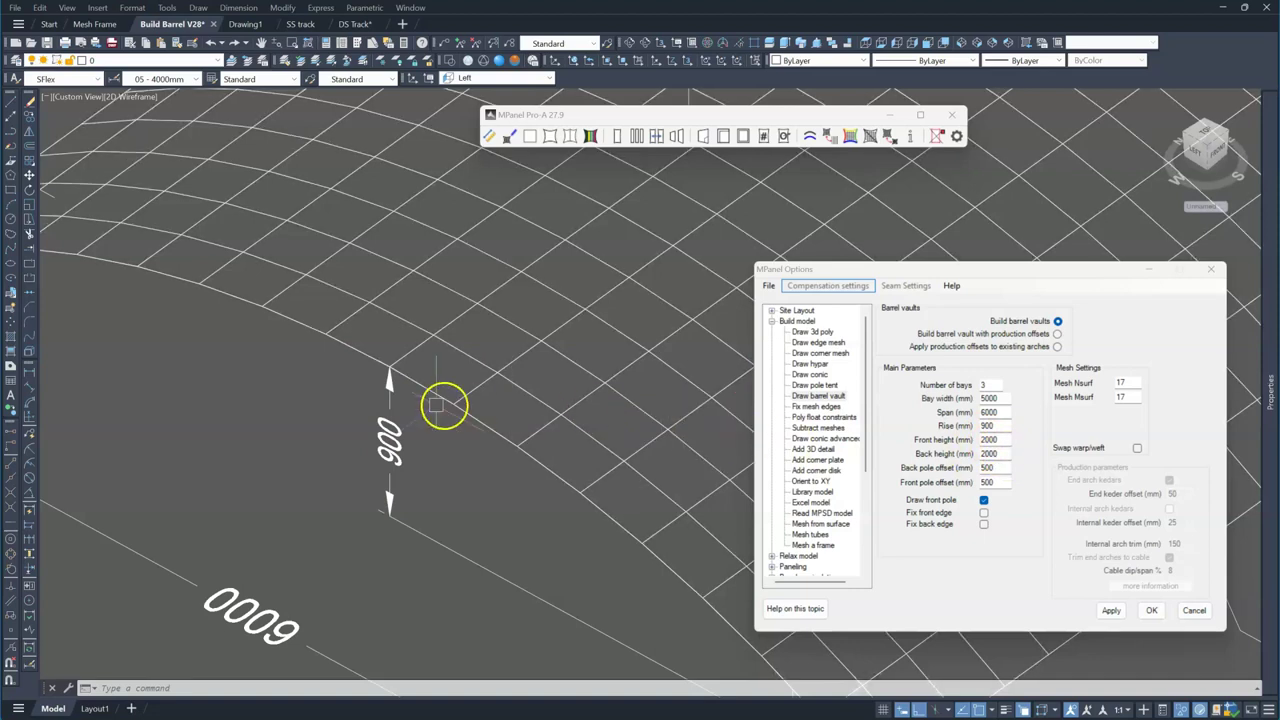
{"action": "scroll", "coordinate": [414, 408], "scroll_direction": "down", "scroll_amount": 5}
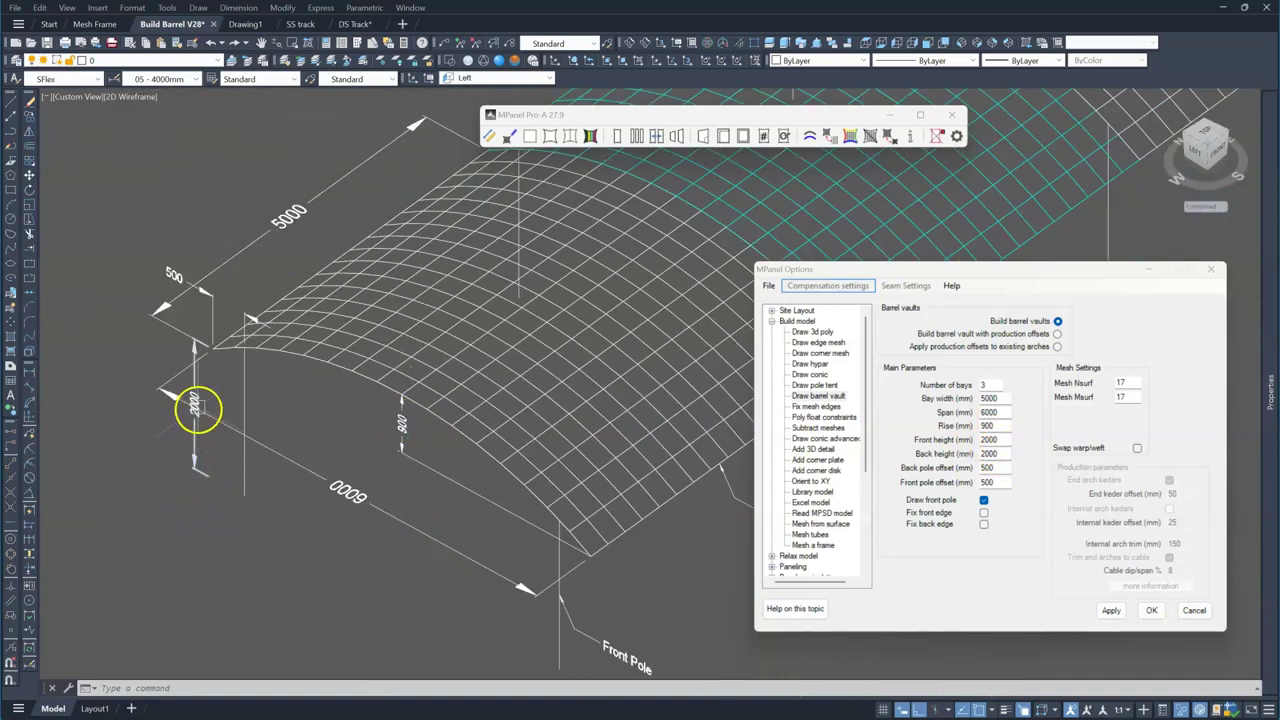
{"action": "scroll", "coordinate": [210, 345], "scroll_direction": "up", "scroll_amount": 5}
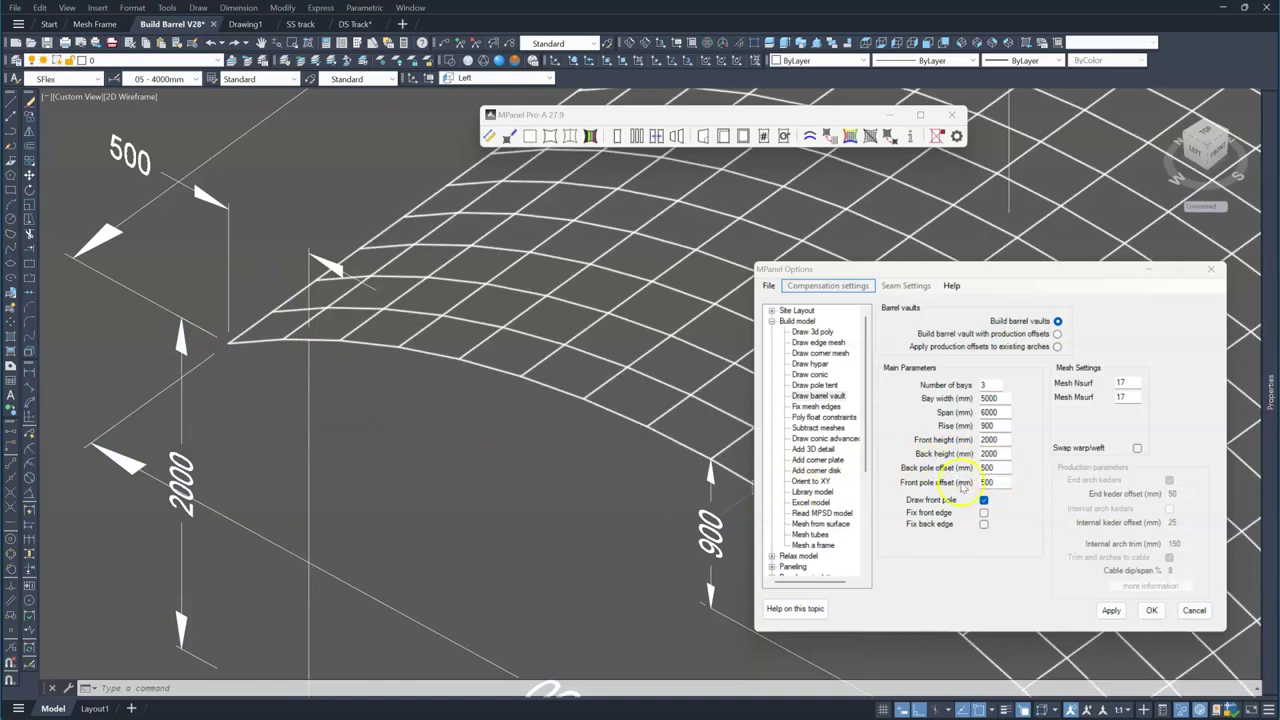
{"action": "scroll", "coordinate": [314, 366], "scroll_direction": "down", "scroll_amount": 4}
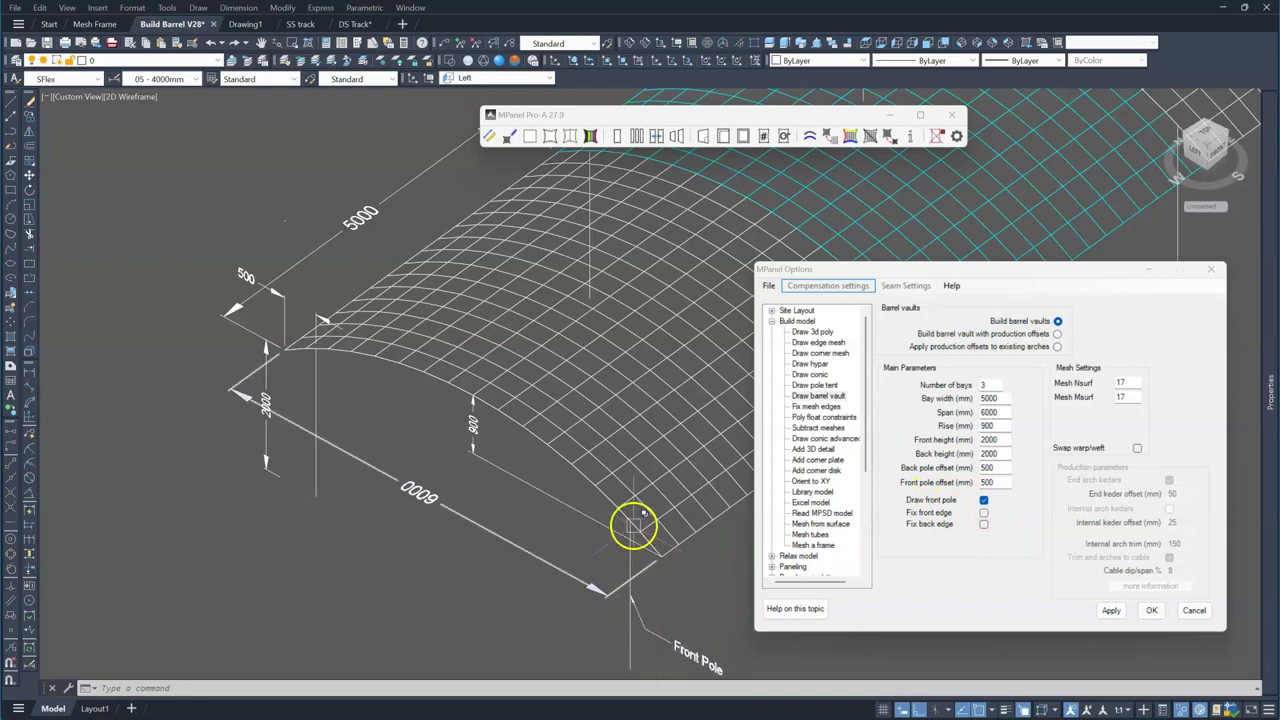
{"action": "scroll", "coordinate": [634, 608], "scroll_direction": "up", "scroll_amount": 4}
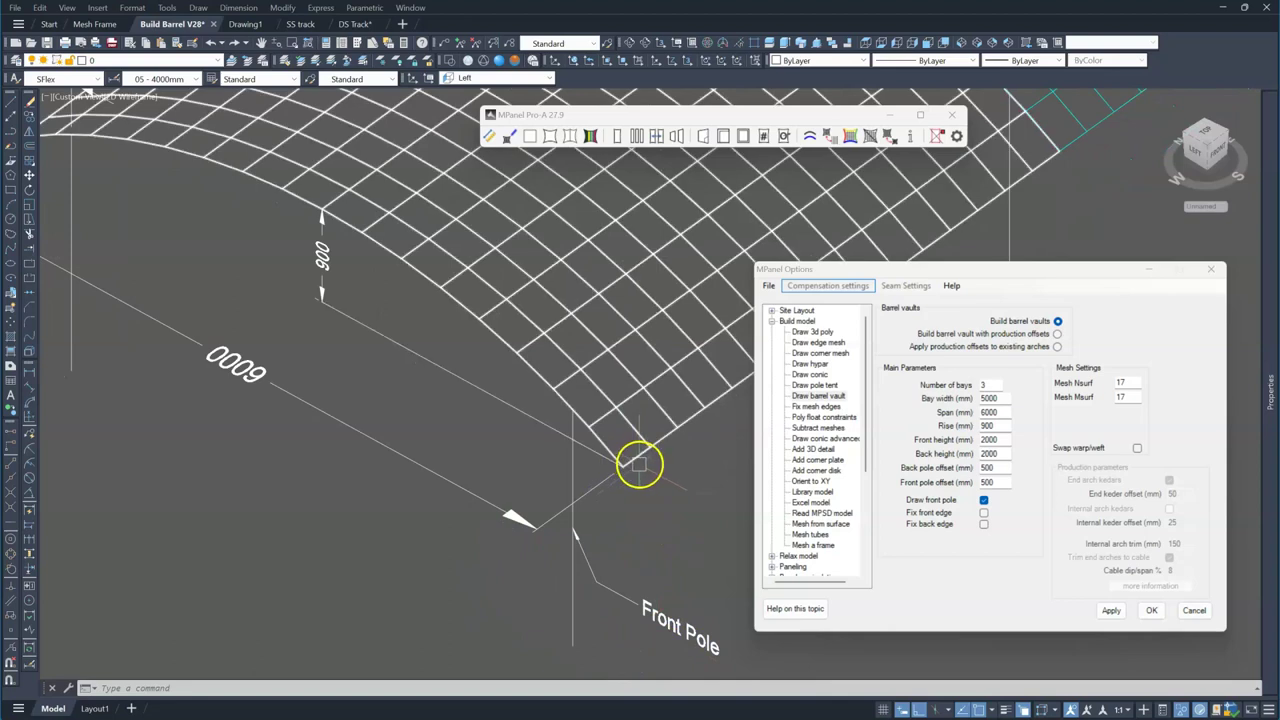
{"action": "scroll", "coordinate": [645, 470], "scroll_direction": "down", "scroll_amount": 3}
{"action": "scroll", "coordinate": [245, 260], "scroll_direction": "up", "scroll_amount": 3}
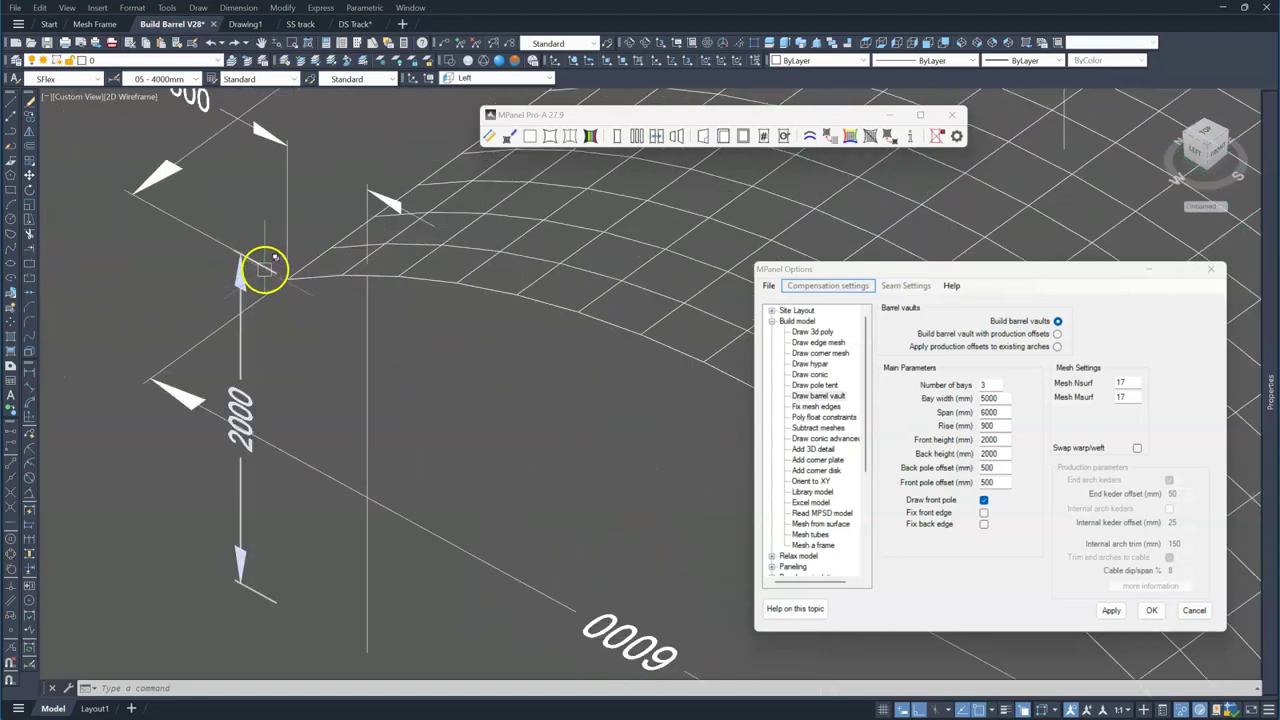
{"action": "scroll", "coordinate": [389, 374], "scroll_direction": "down", "scroll_amount": 2}
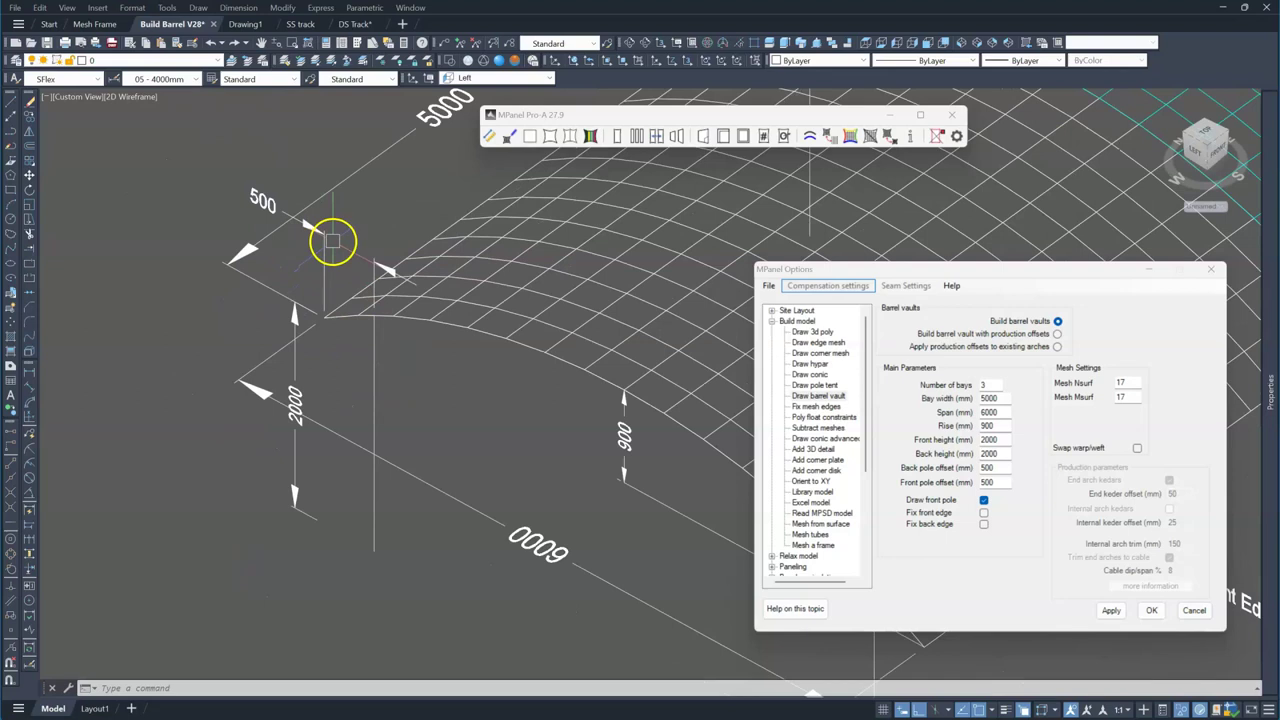
Build a new barrel vault with Model builder and cable-relax it into a scalloped membrane.
{"action": "scroll", "coordinate": [163, 306], "scroll_direction": "down", "scroll_amount": 5}
{"action": "left_click", "coordinate": [628, 113]}
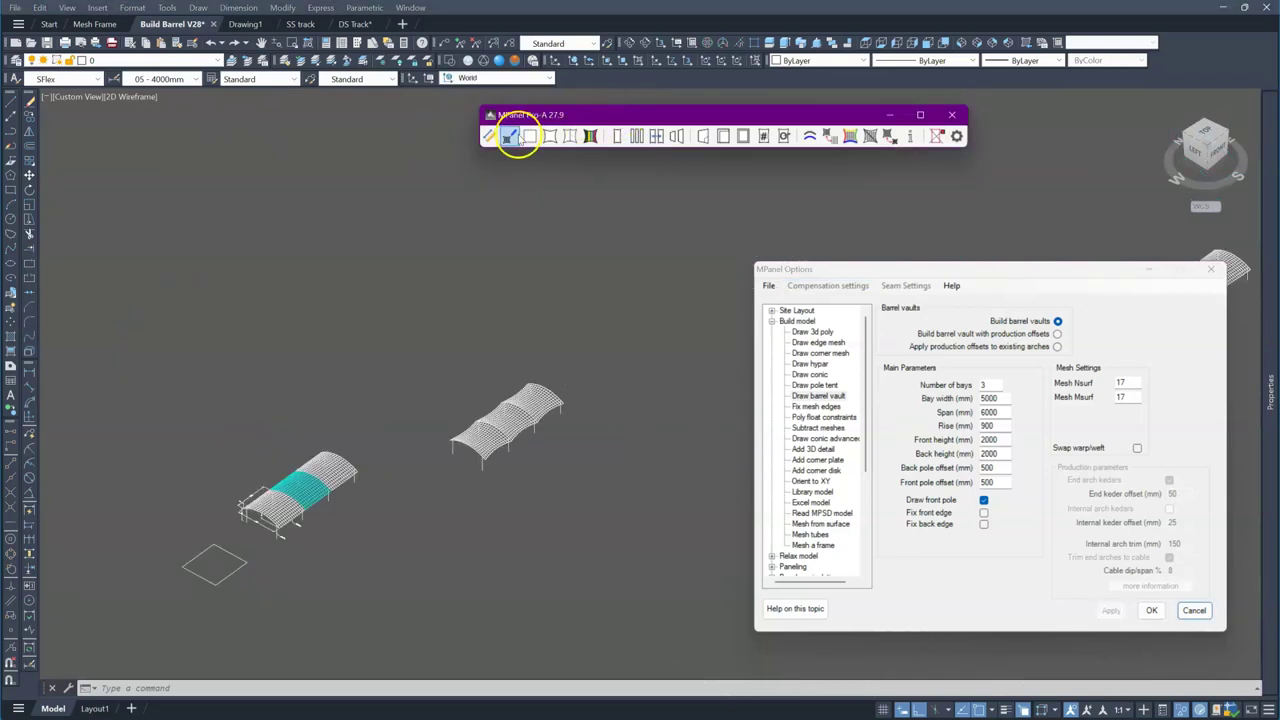
{"action": "left_click", "coordinate": [509, 140]}
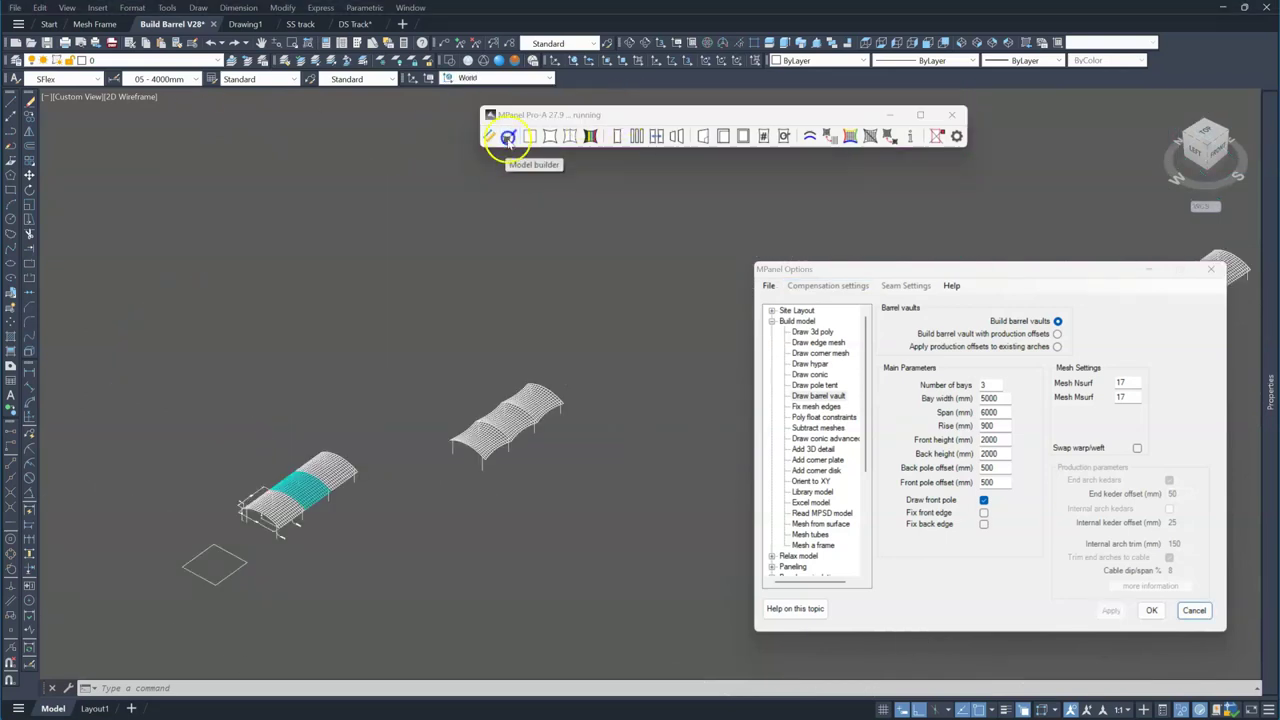
{"action": "left_click", "coordinate": [373, 309]}
{"action": "left_click", "coordinate": [485, 362]}
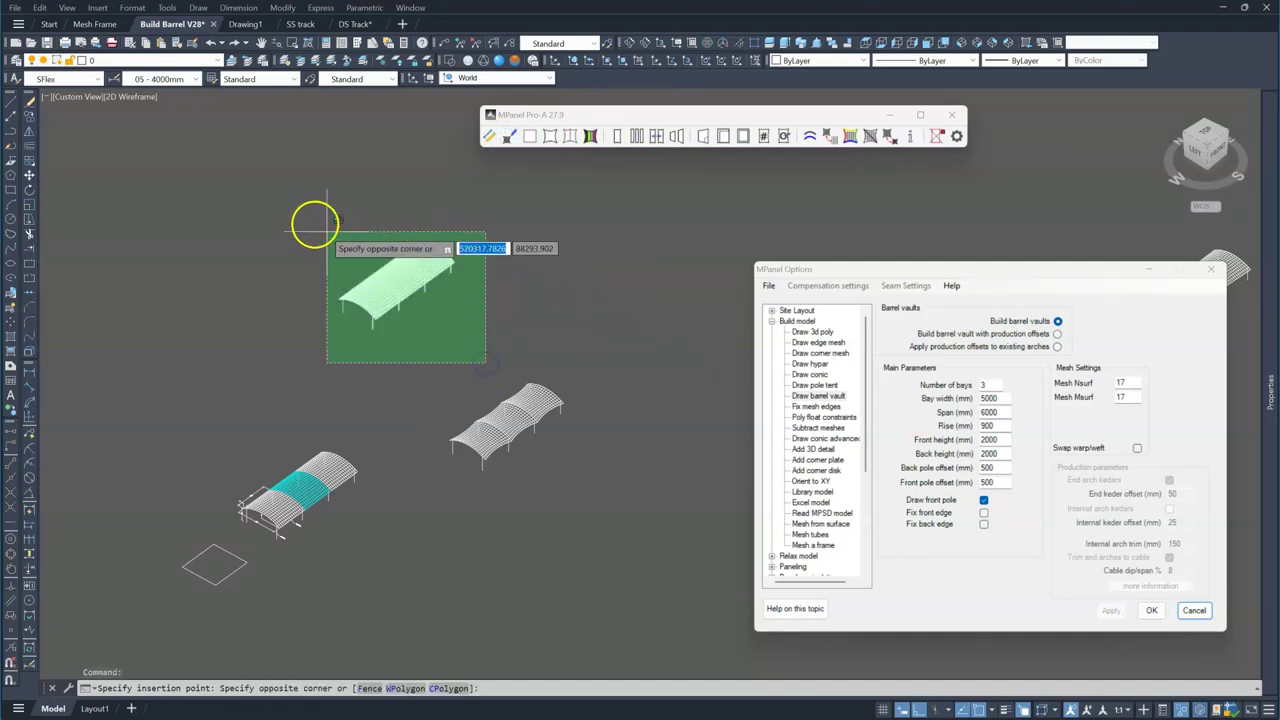
{"action": "left_click", "coordinate": [300, 209]}
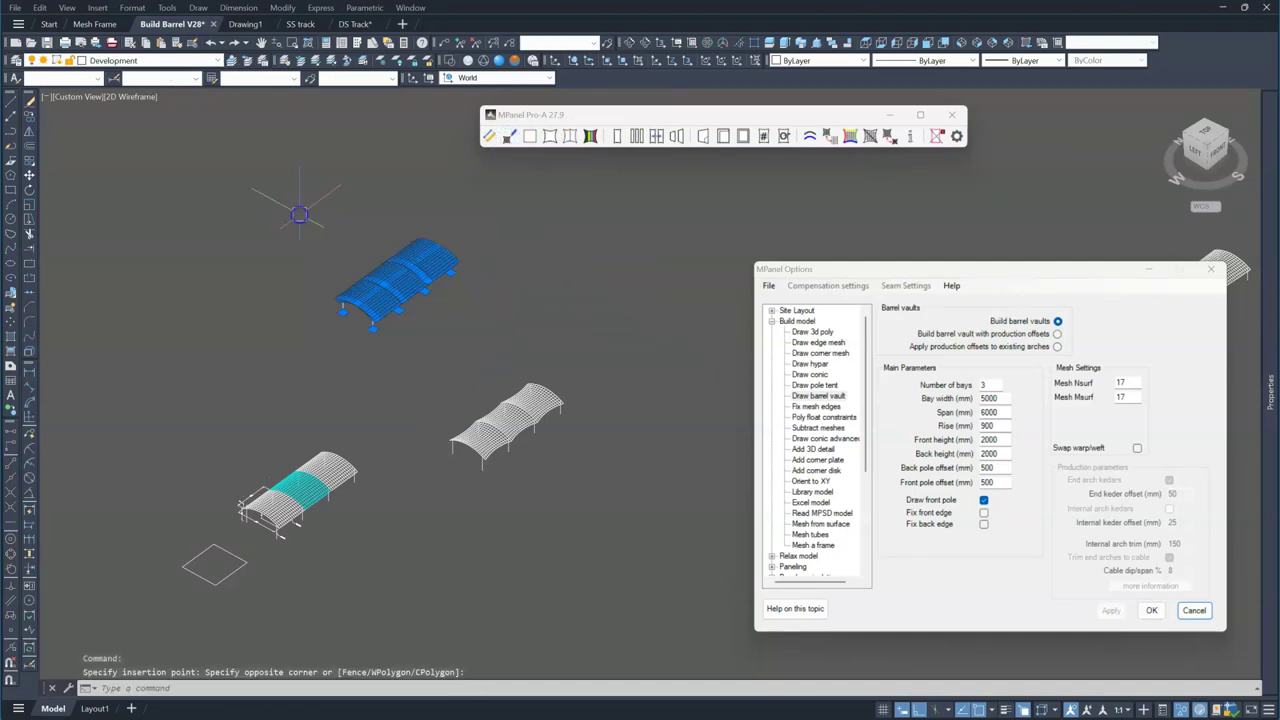
{"action": "left_click", "coordinate": [584, 116]}
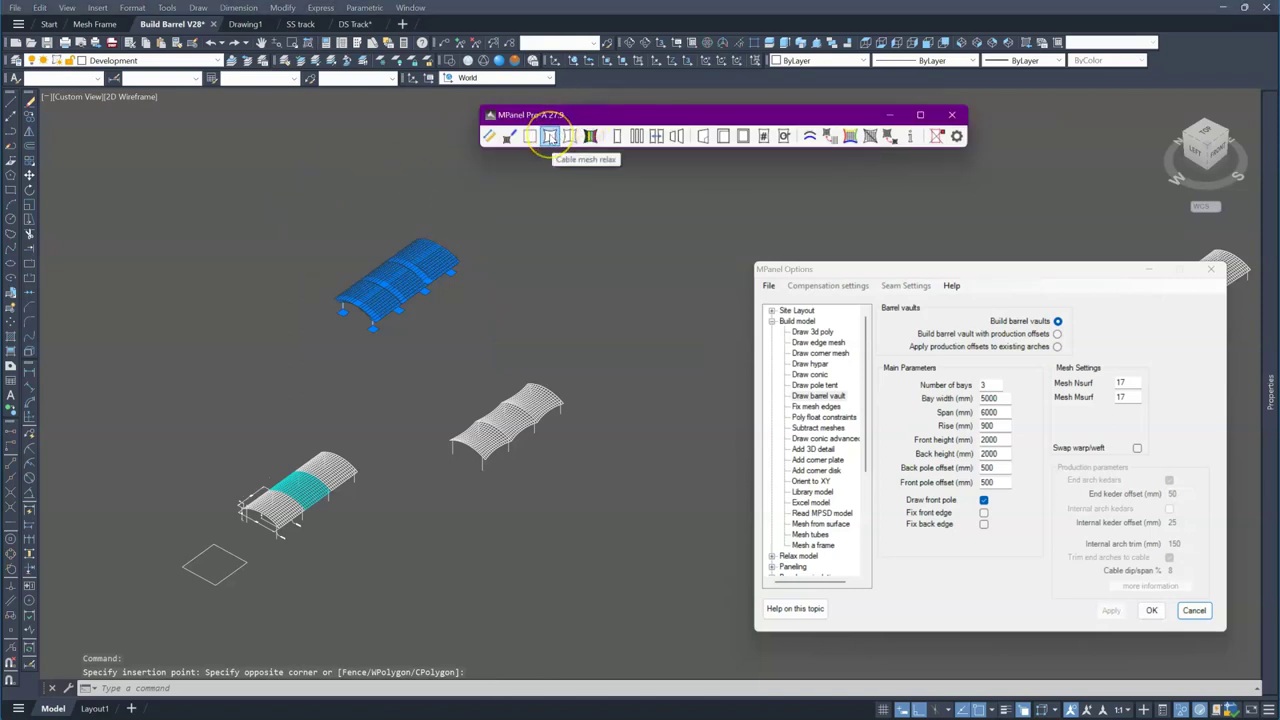
{"action": "left_click", "coordinate": [550, 136]}
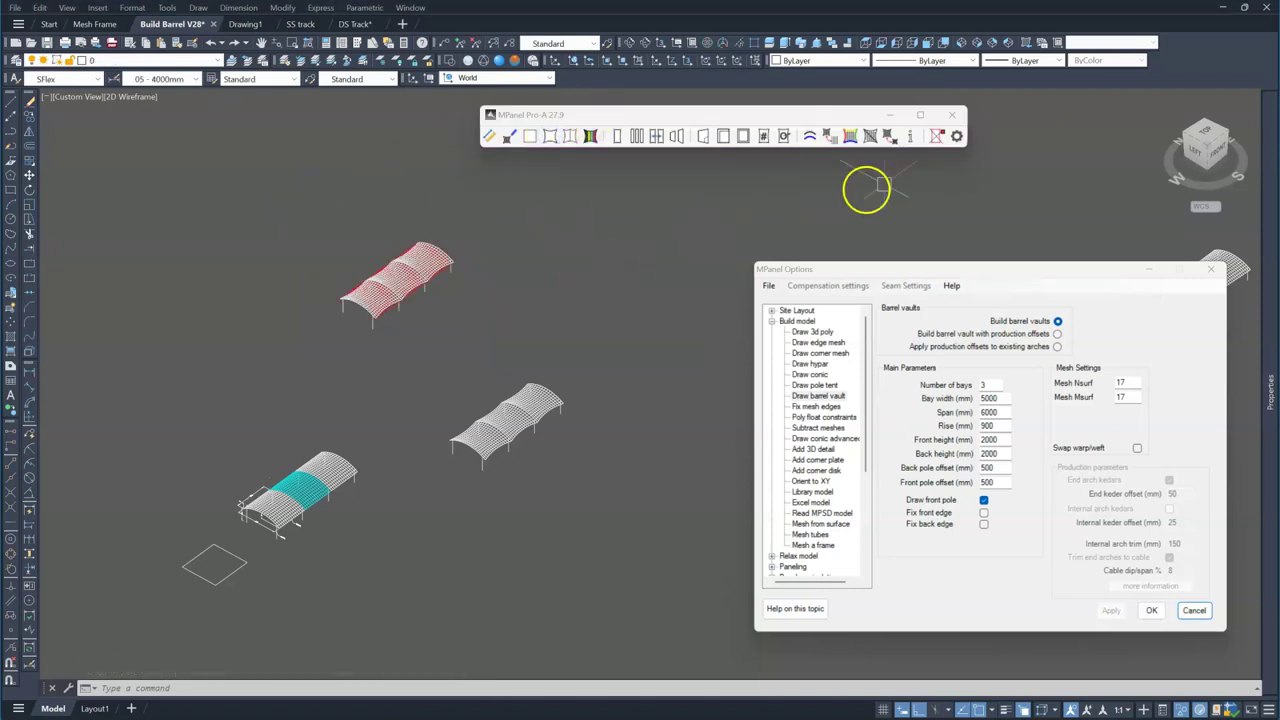
{"action": "left_click", "coordinate": [522, 248]}
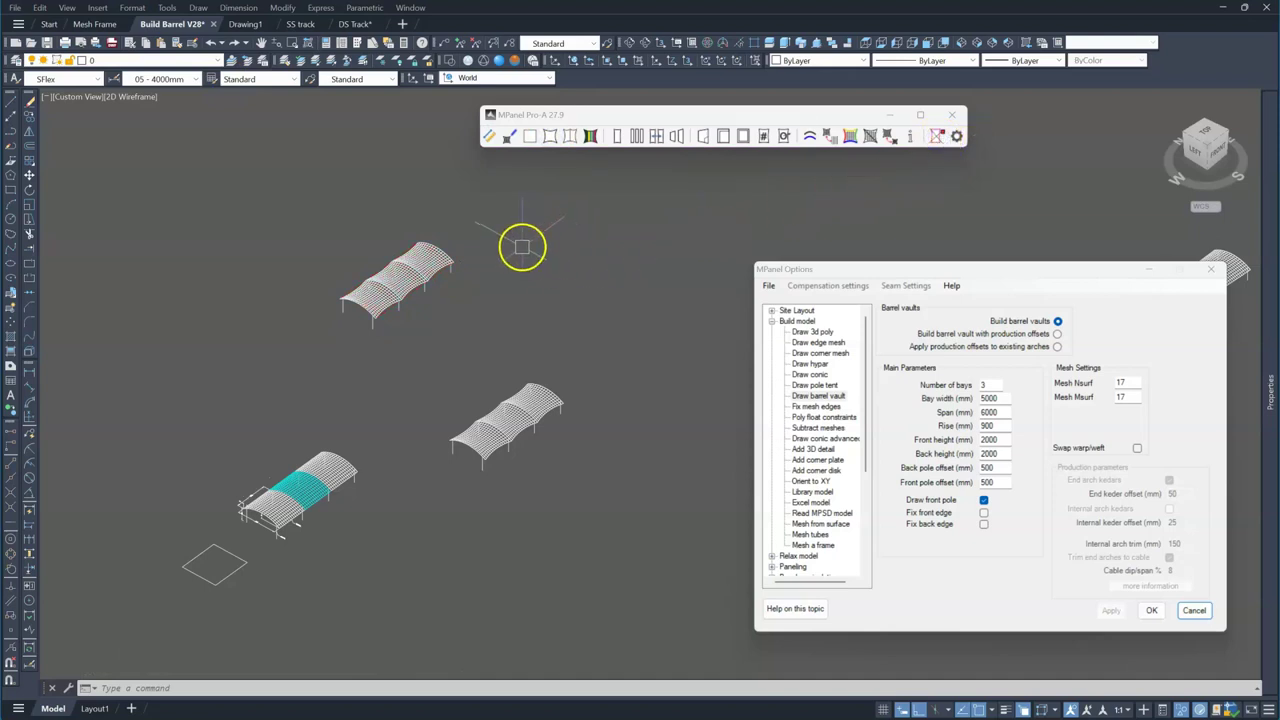
Window-select the old middle barrel vault (15 objects) and delete it.
{"action": "left_click", "coordinate": [434, 352]}
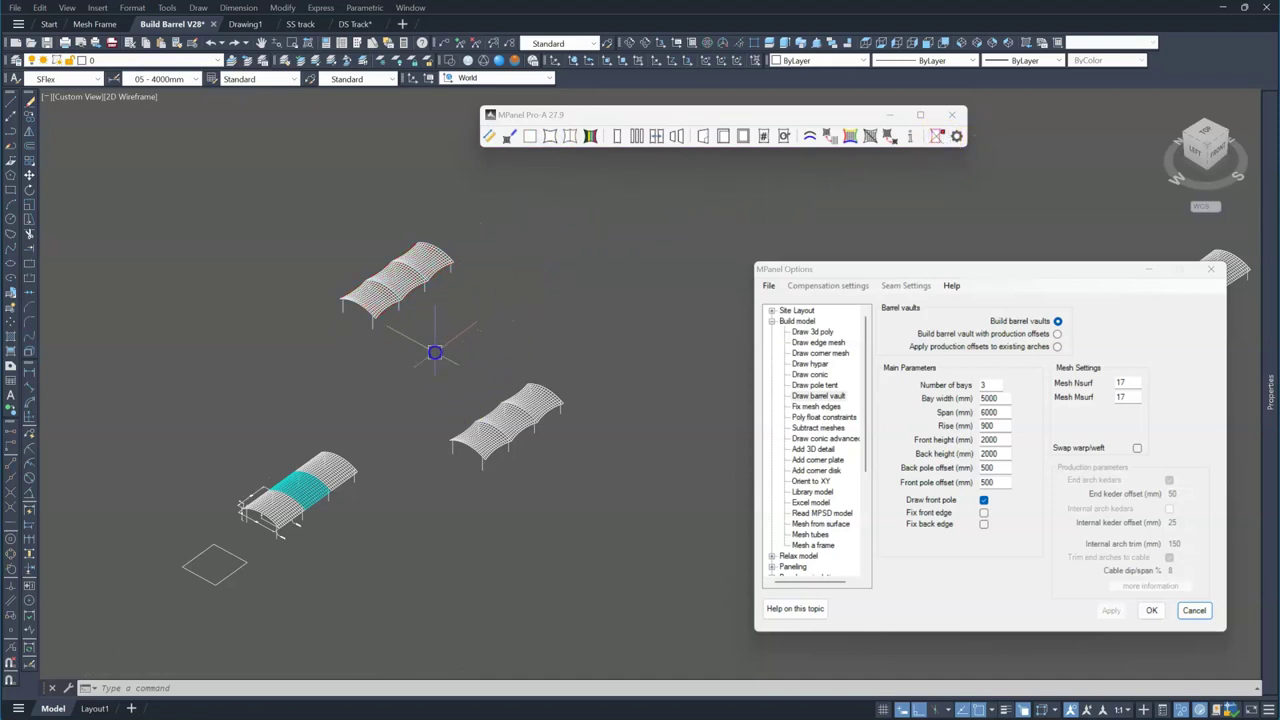
{"action": "left_click", "coordinate": [586, 543]}
{"action": "key", "text": "Delete"}
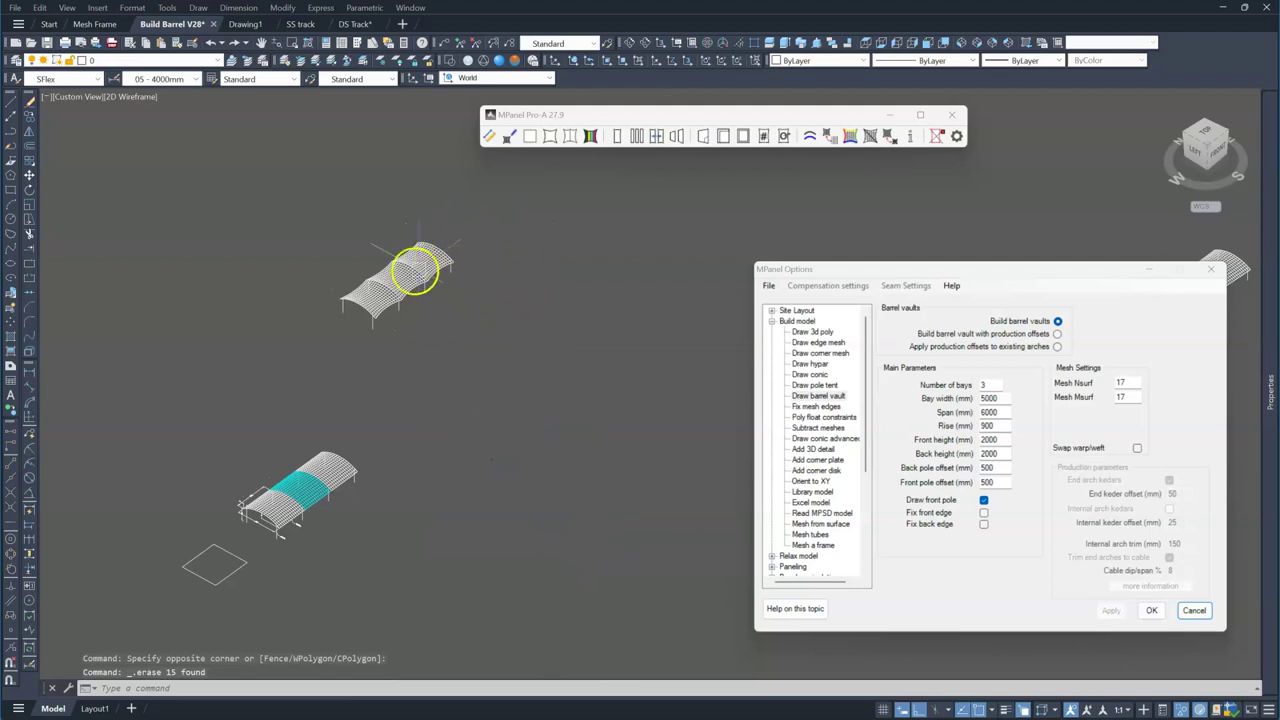
{"action": "scroll", "coordinate": [397, 280], "scroll_direction": "up", "scroll_amount": 4}
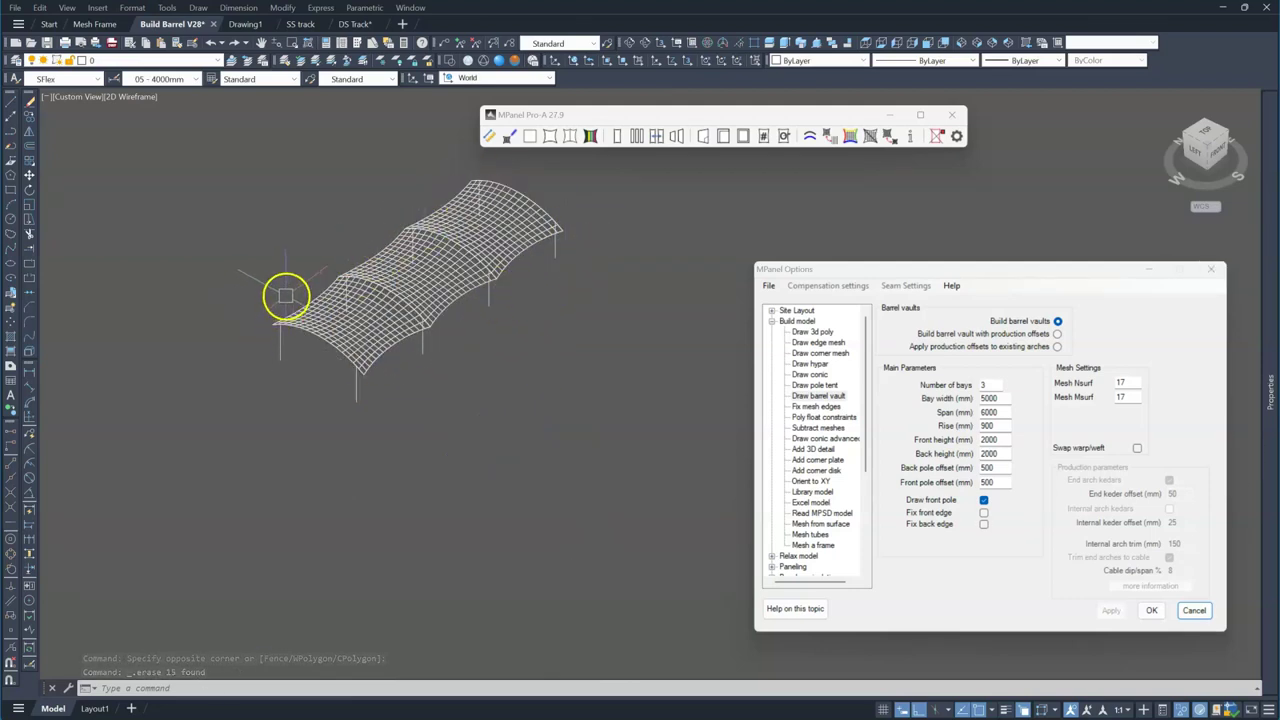
{"action": "scroll", "coordinate": [520, 315], "scroll_direction": "down", "scroll_amount": 3}
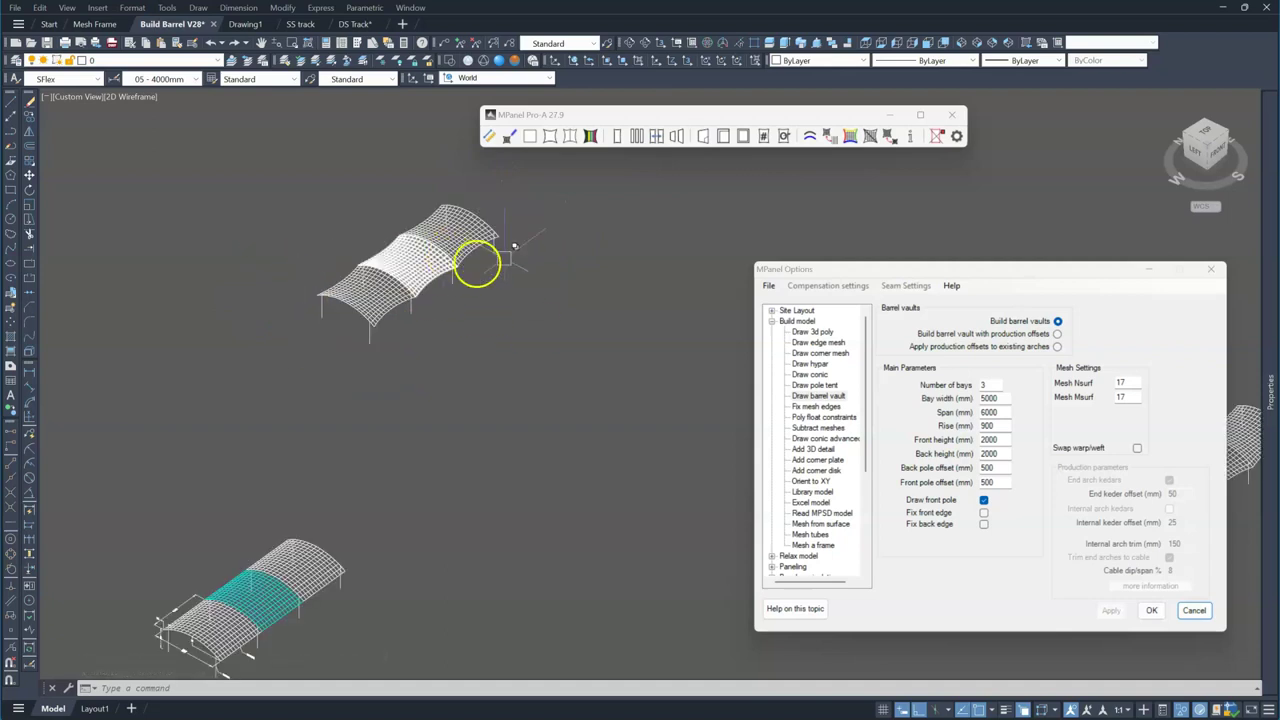
Enable Fix front edge, then build and cable-relax a second barrel vault mid-drawing.
{"action": "left_click", "coordinate": [984, 513]}
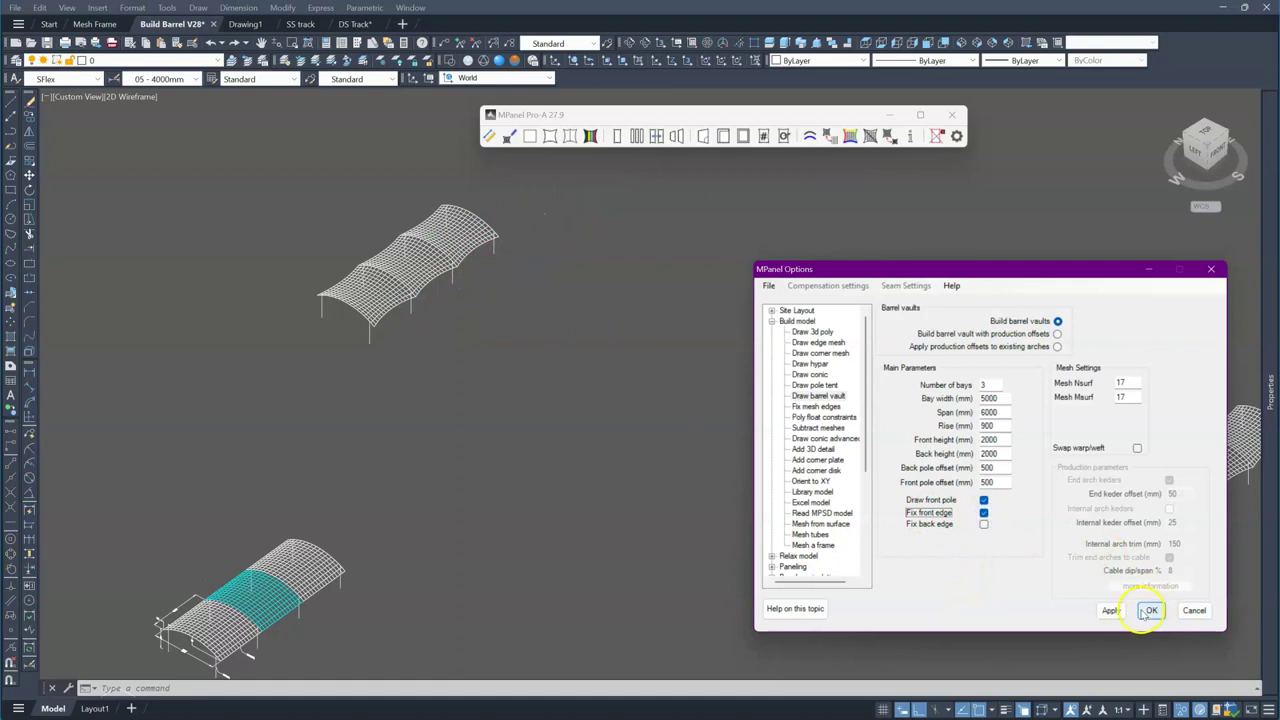
{"action": "left_click", "coordinate": [1110, 610]}
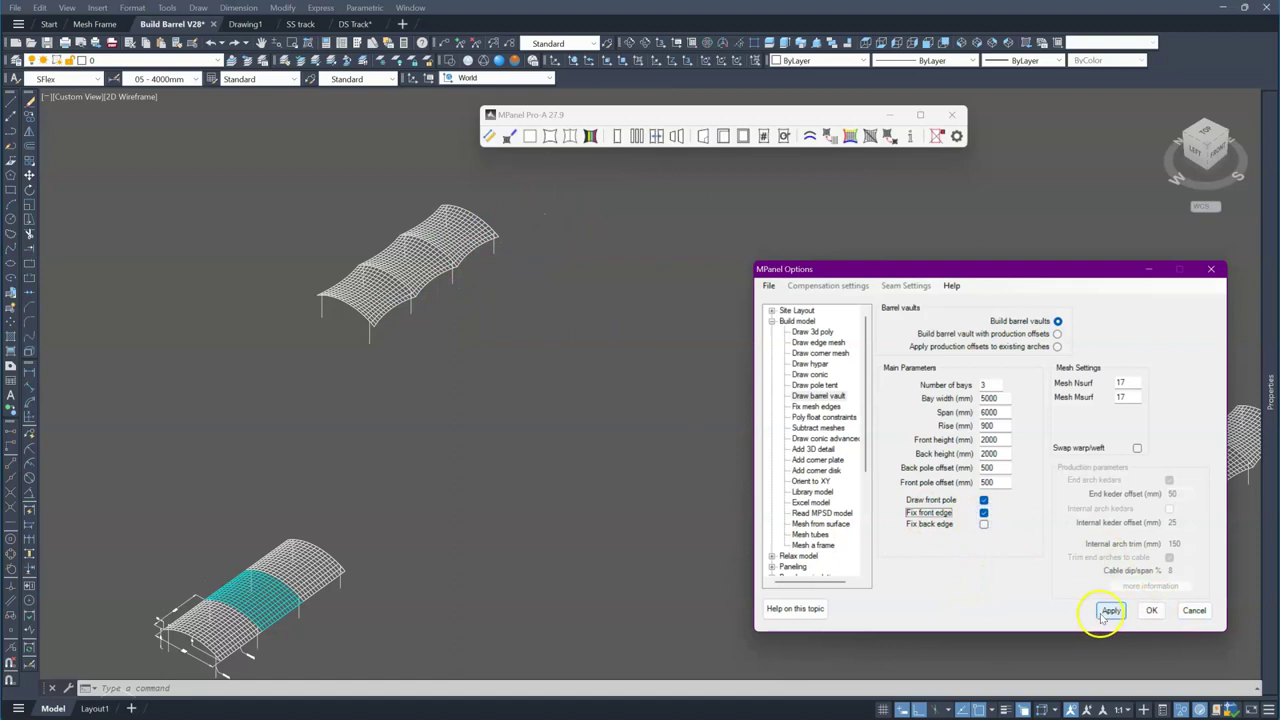
{"action": "left_click", "coordinate": [594, 115]}
{"action": "left_click", "coordinate": [507, 138]}
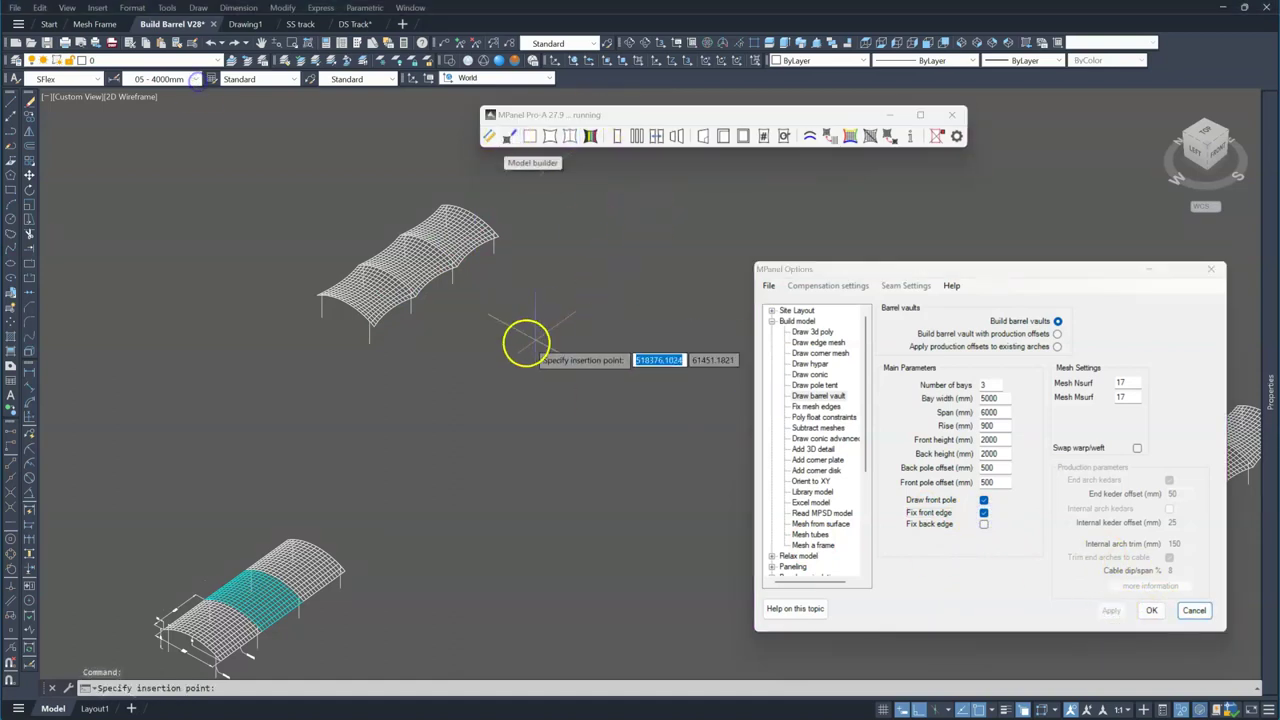
{"action": "left_click_drag", "start_coordinate": [696, 570], "coordinate": [474, 314]}
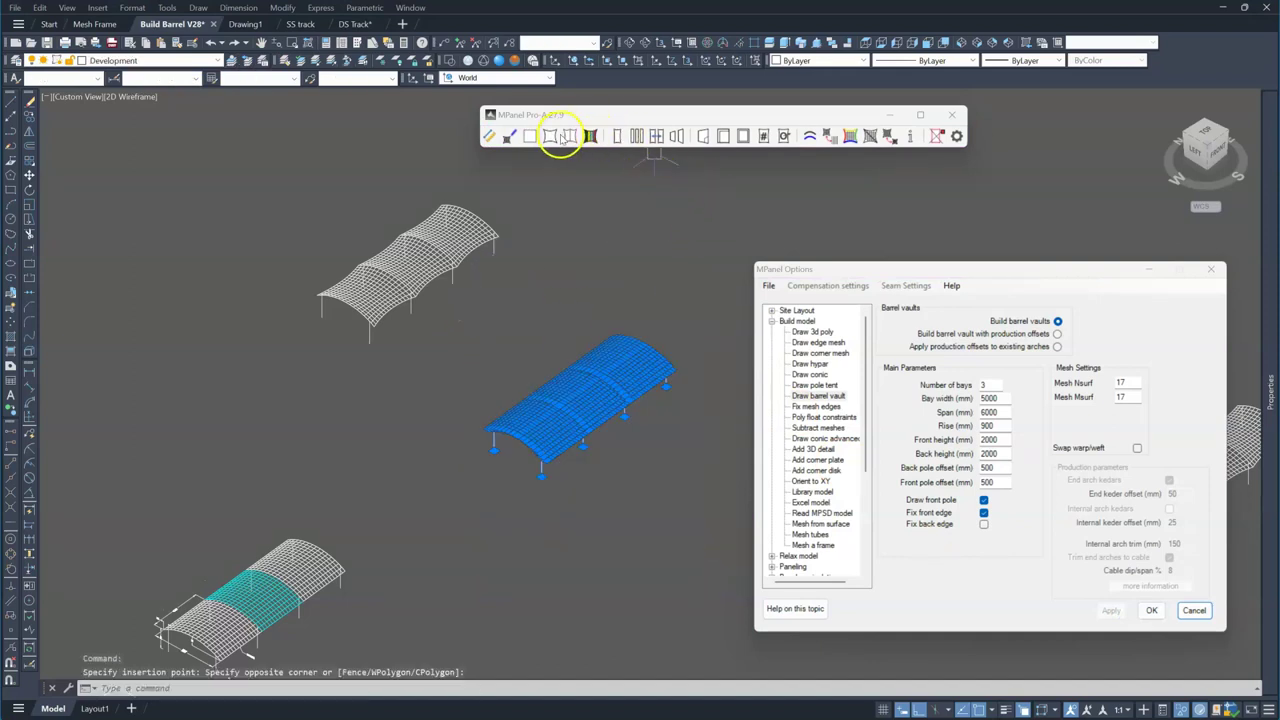
{"action": "left_click", "coordinate": [550, 137]}
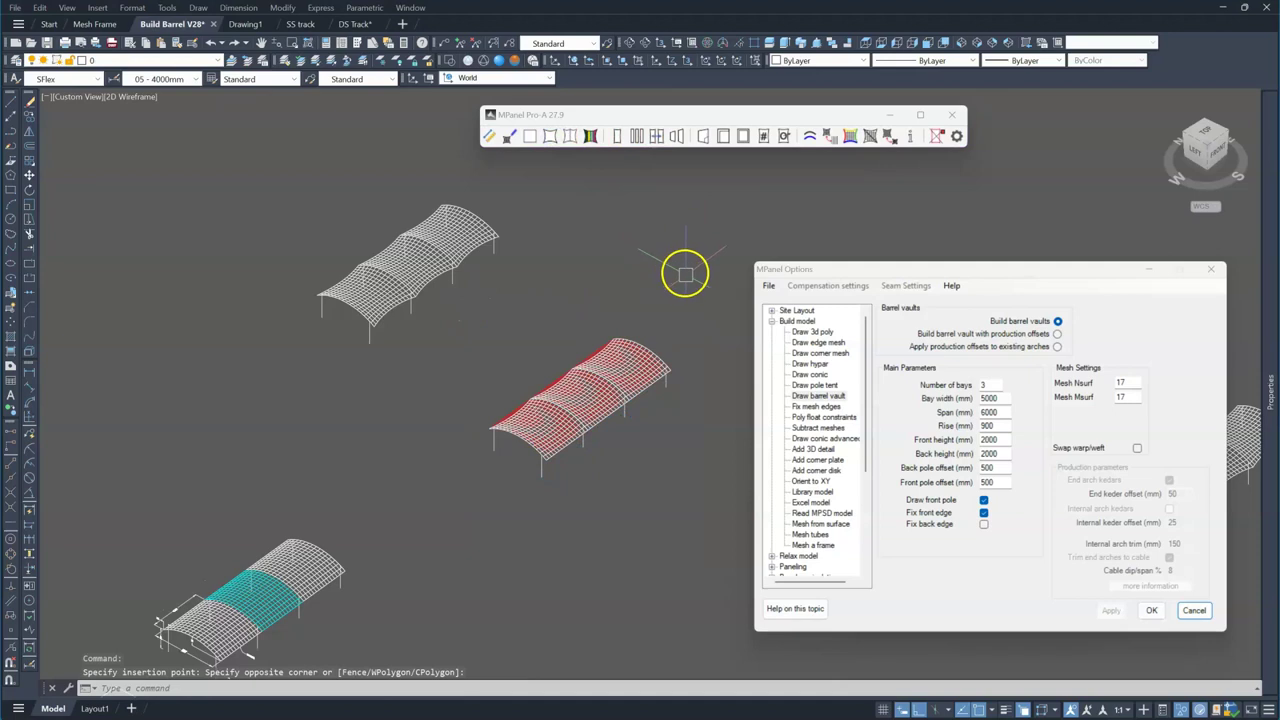
{"action": "left_click", "coordinate": [936, 136]}
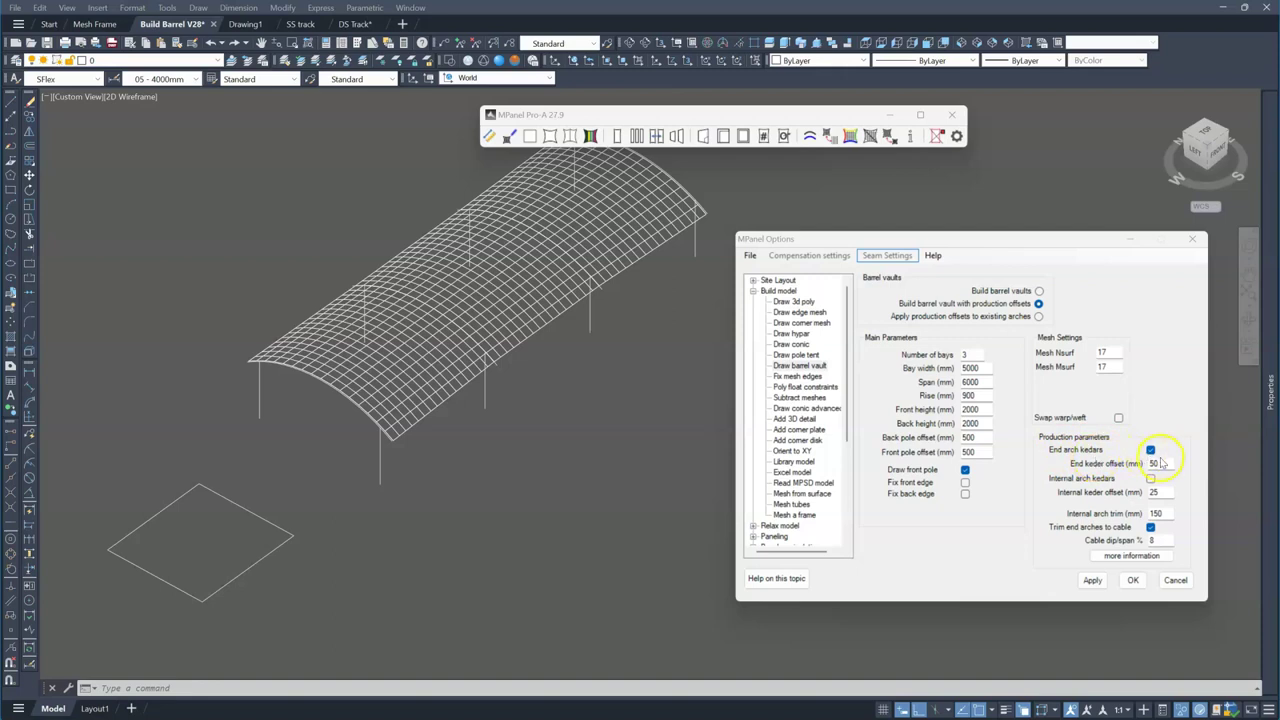
Scroll through the production offset settings with end arch kedars and cable-trimmed end arches at 8% dip.
{"action": "scroll", "coordinate": [410, 440], "scroll_direction": "up", "scroll_amount": 8}
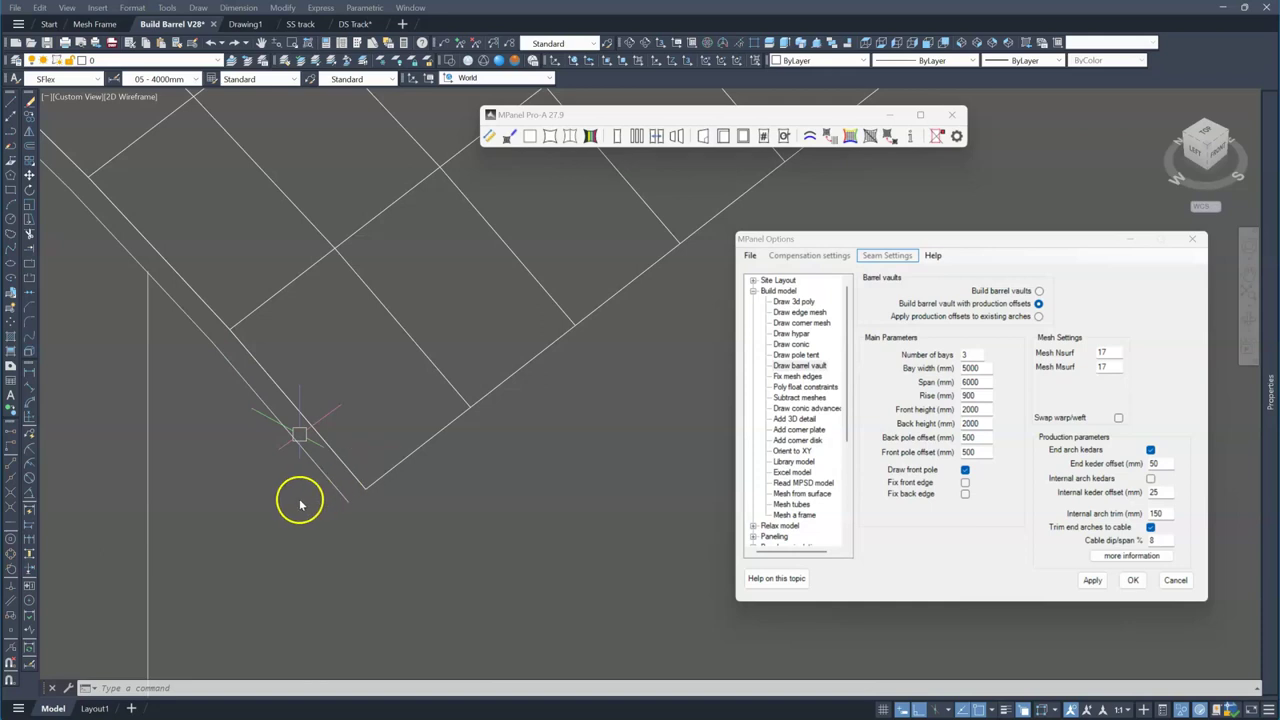
Generate the three-bay barrel vault with poles and production offsets, then zoom to inspect its corner.
{"action": "left_click", "coordinate": [223, 477]}
{"action": "scroll", "coordinate": [517, 223], "scroll_direction": "up", "scroll_amount": 6}
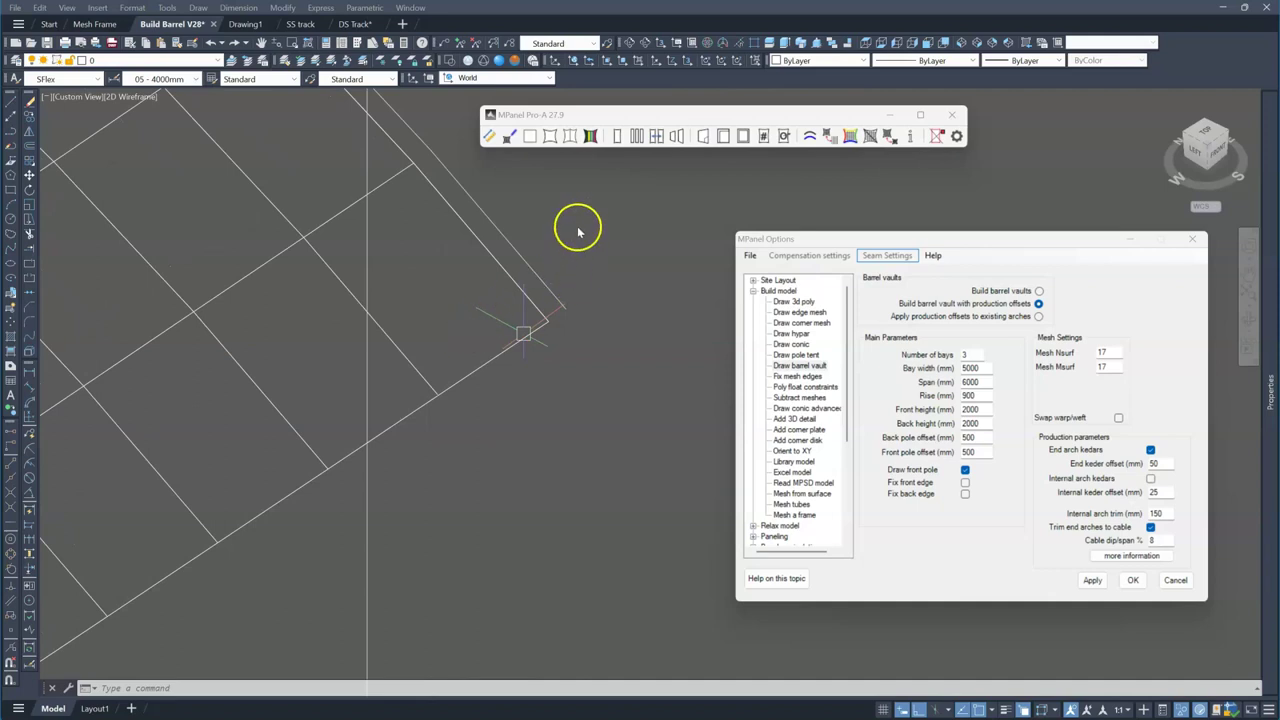
{"action": "scroll", "coordinate": [577, 230], "scroll_direction": "down", "scroll_amount": 5}
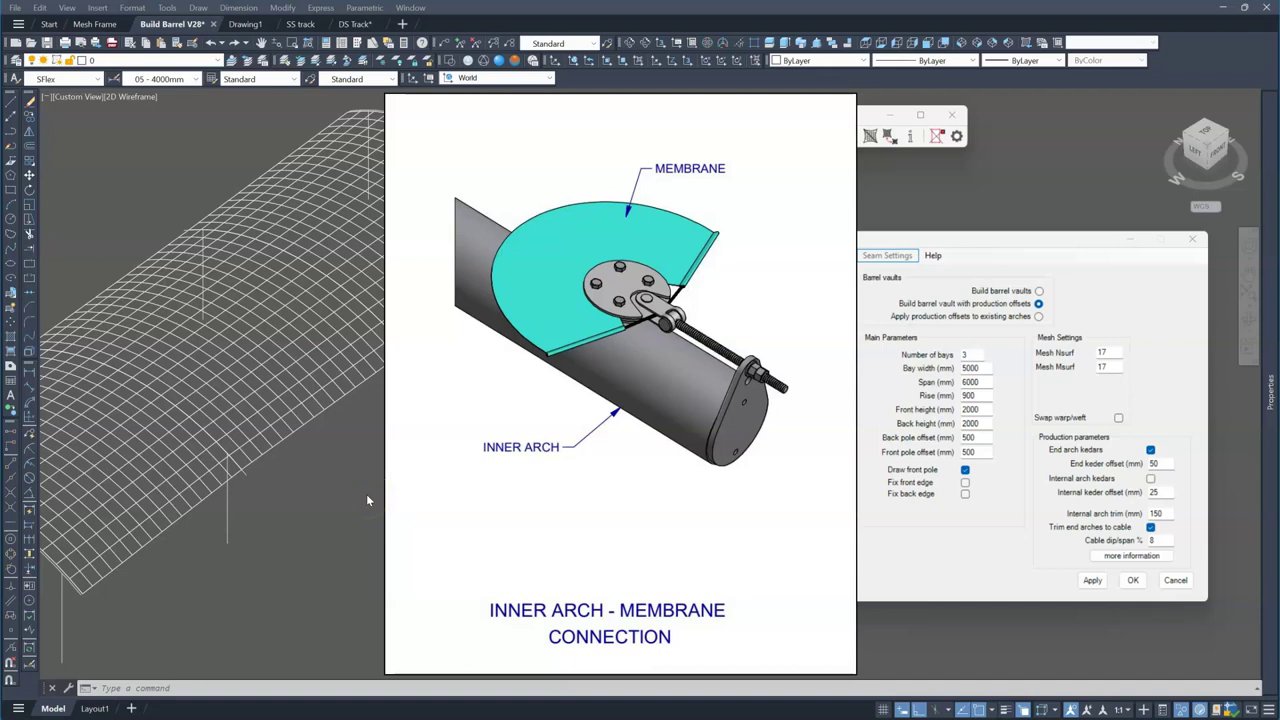
{"action": "scroll", "coordinate": [200, 488], "scroll_direction": "up", "scroll_amount": 5}
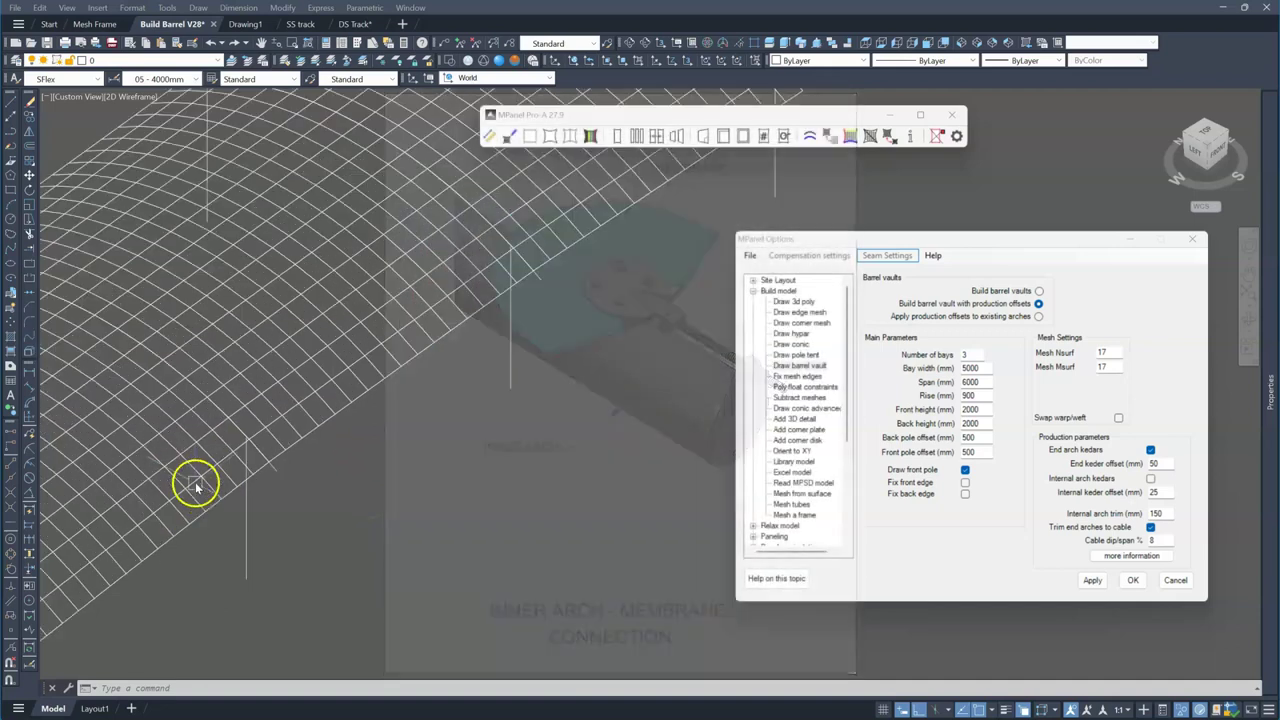
{"action": "scroll", "coordinate": [383, 421], "scroll_direction": "up", "scroll_amount": 4}
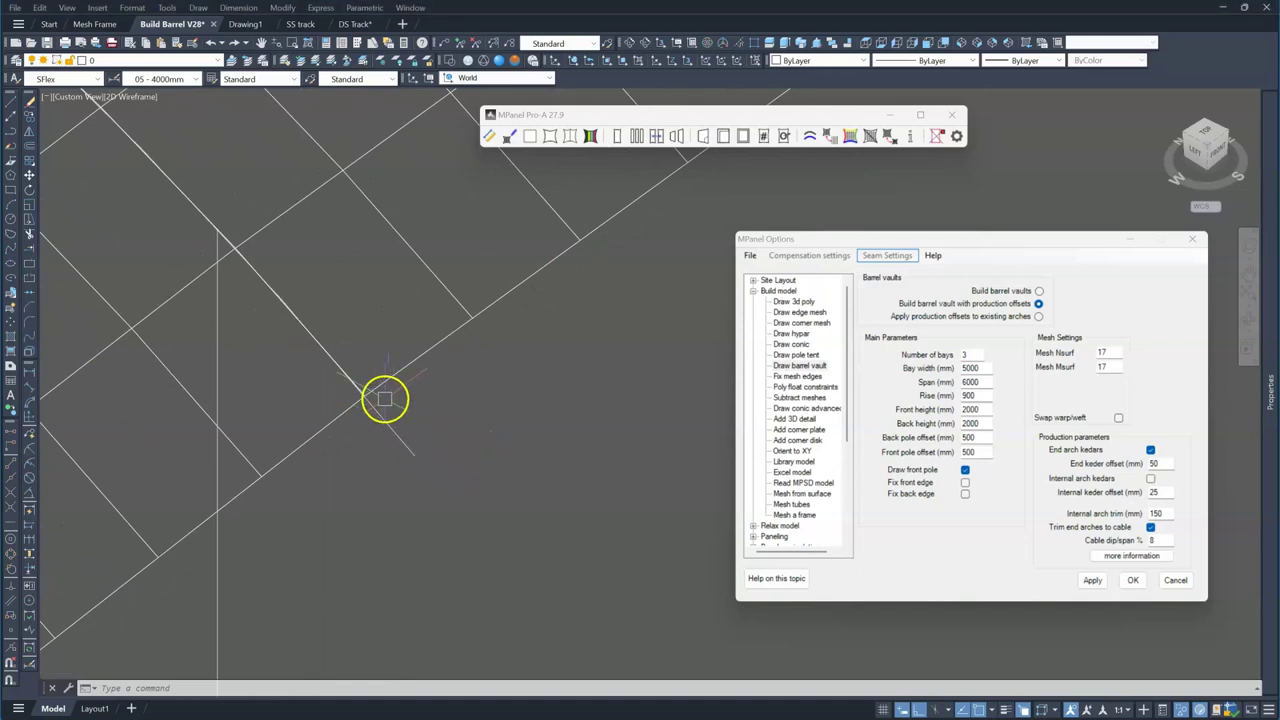
{"action": "left_click", "coordinate": [417, 451]}
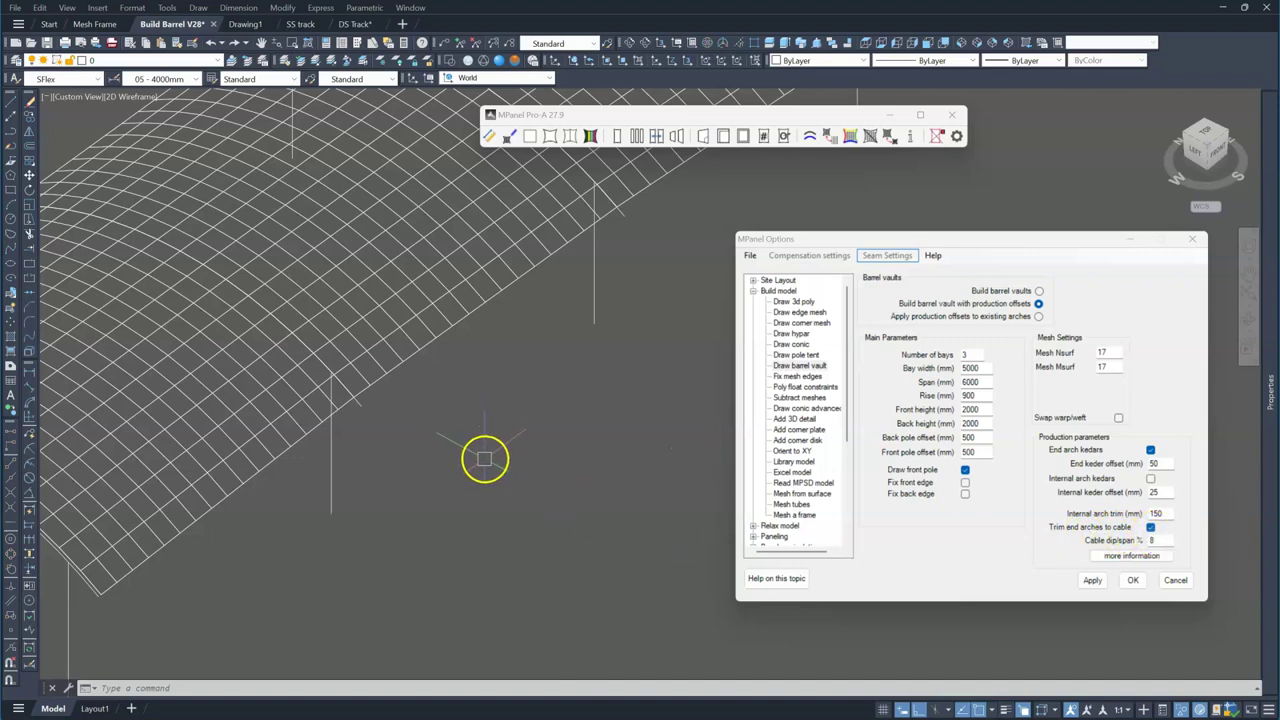
Turn off Trim end arches to cable and place a second barrel vault beside the first.
{"action": "left_click", "coordinate": [1151, 527]}
{"action": "left_click", "coordinate": [1092, 580]}
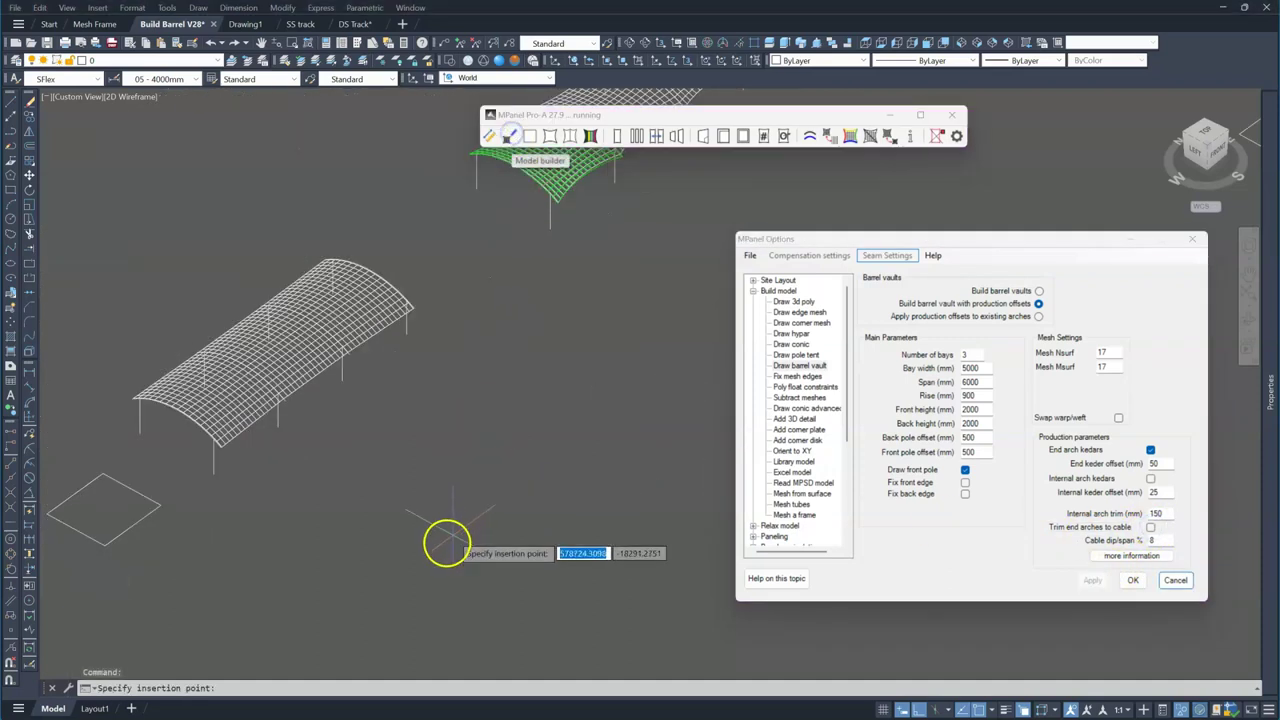
{"action": "left_click", "coordinate": [505, 560]}
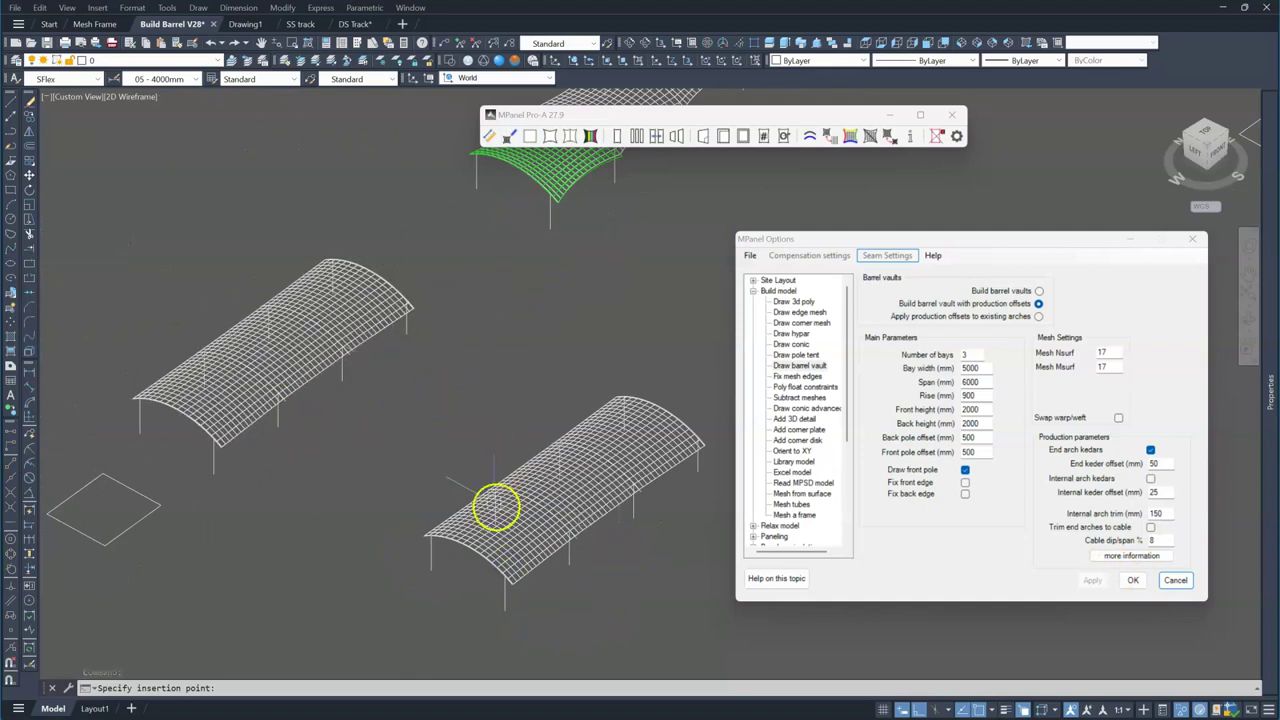
Window-select the new vault and relax its mesh into sagging bays.
{"action": "scroll", "coordinate": [435, 485], "scroll_direction": "down", "scroll_amount": 2}
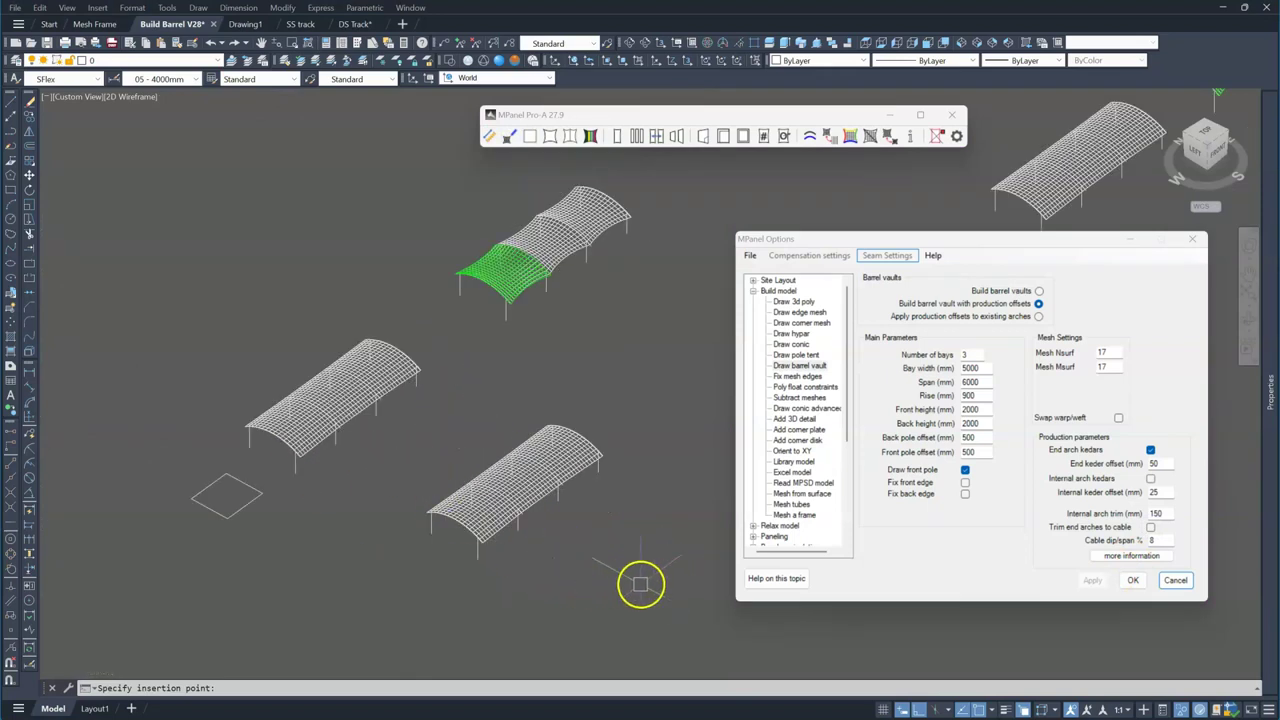
{"action": "left_click", "coordinate": [640, 584]}
{"action": "left_click", "coordinate": [444, 416]}
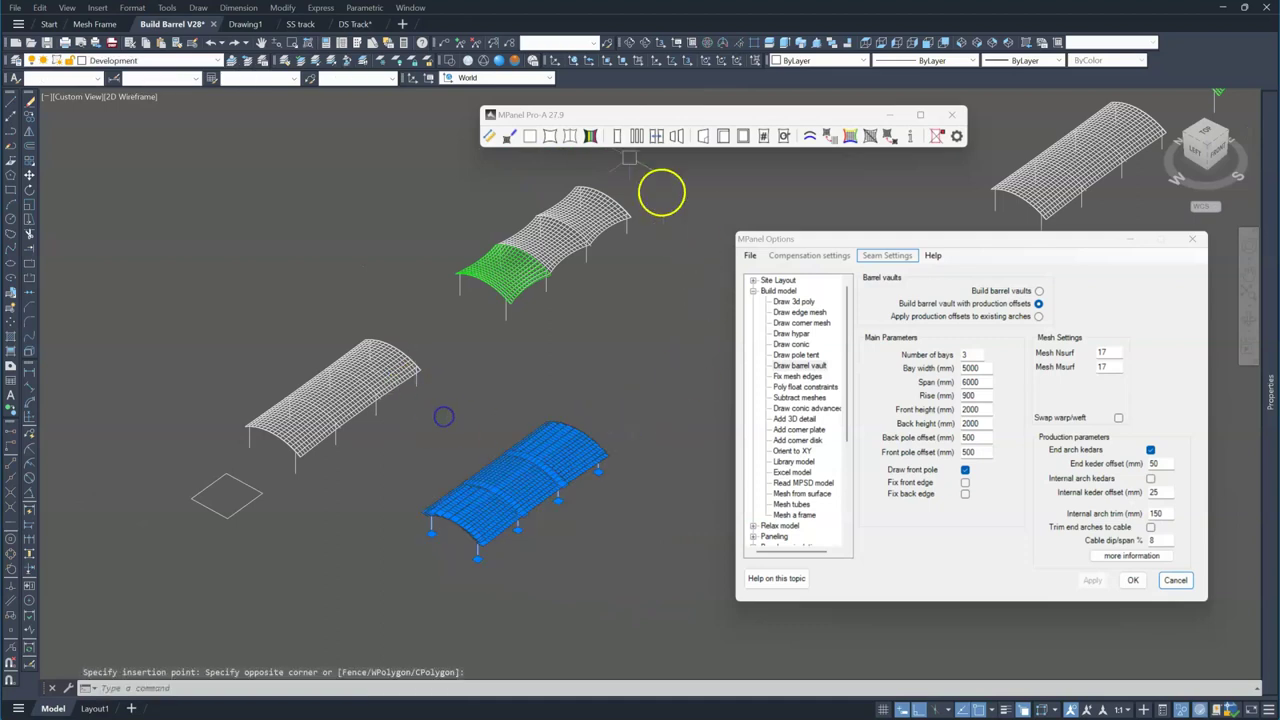
{"action": "left_click", "coordinate": [589, 117]}
{"action": "left_click", "coordinate": [550, 136]}
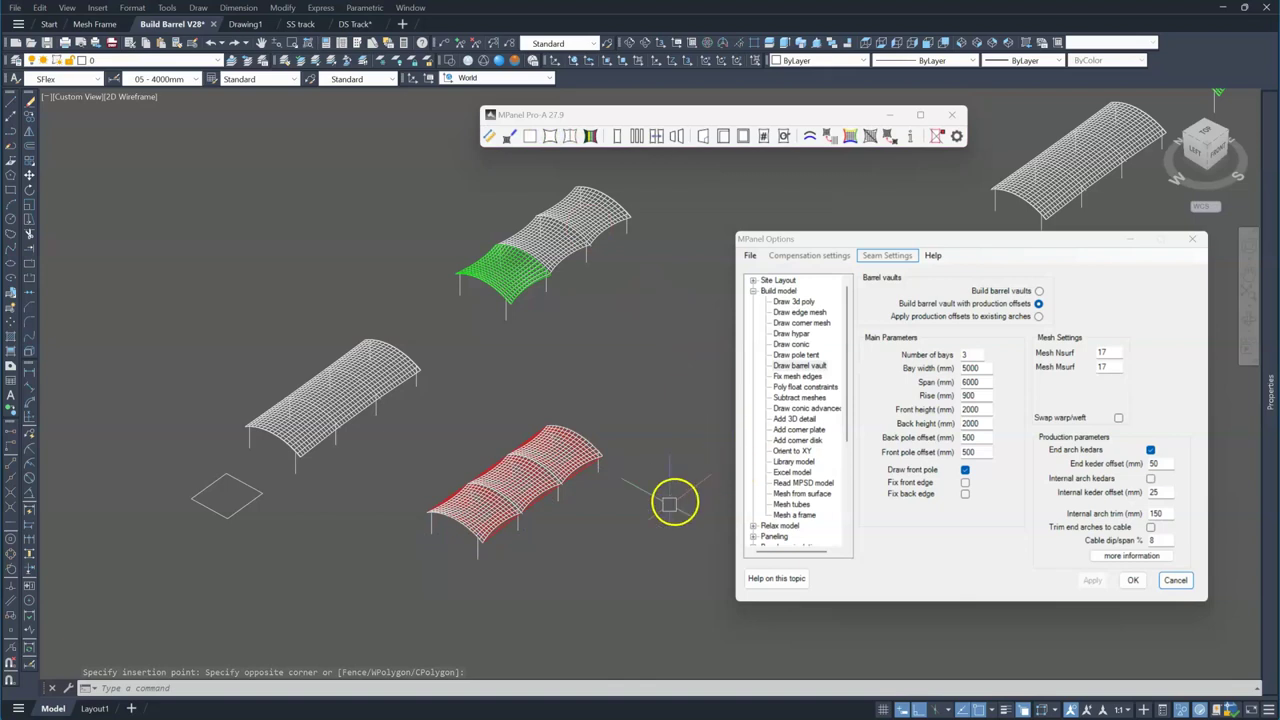
{"action": "scroll", "coordinate": [586, 523], "scroll_direction": "up", "scroll_amount": 3}
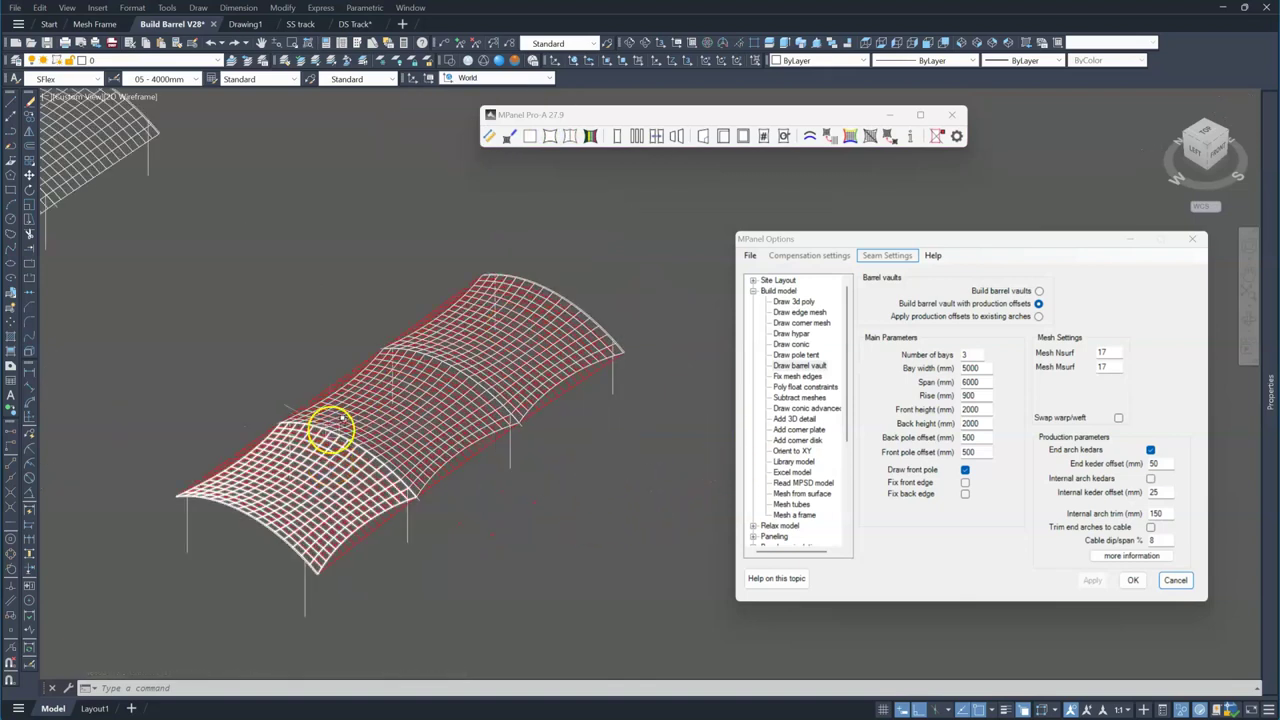
{"action": "scroll", "coordinate": [316, 566], "scroll_direction": "up", "scroll_amount": 3}
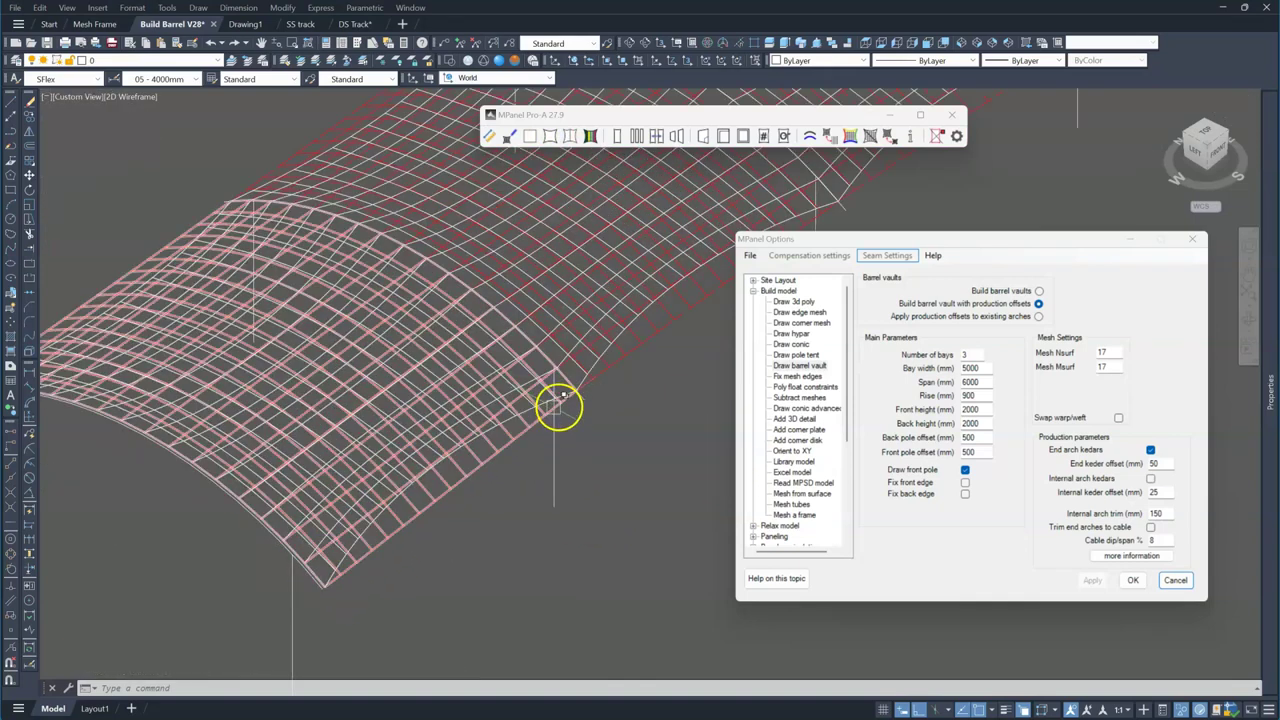
{"action": "left_click", "coordinate": [938, 135]}
Copy the vault's front bay from its corner point to an offset location, producing a green copy.
{"action": "scroll", "coordinate": [539, 496], "scroll_direction": "down", "scroll_amount": 5}
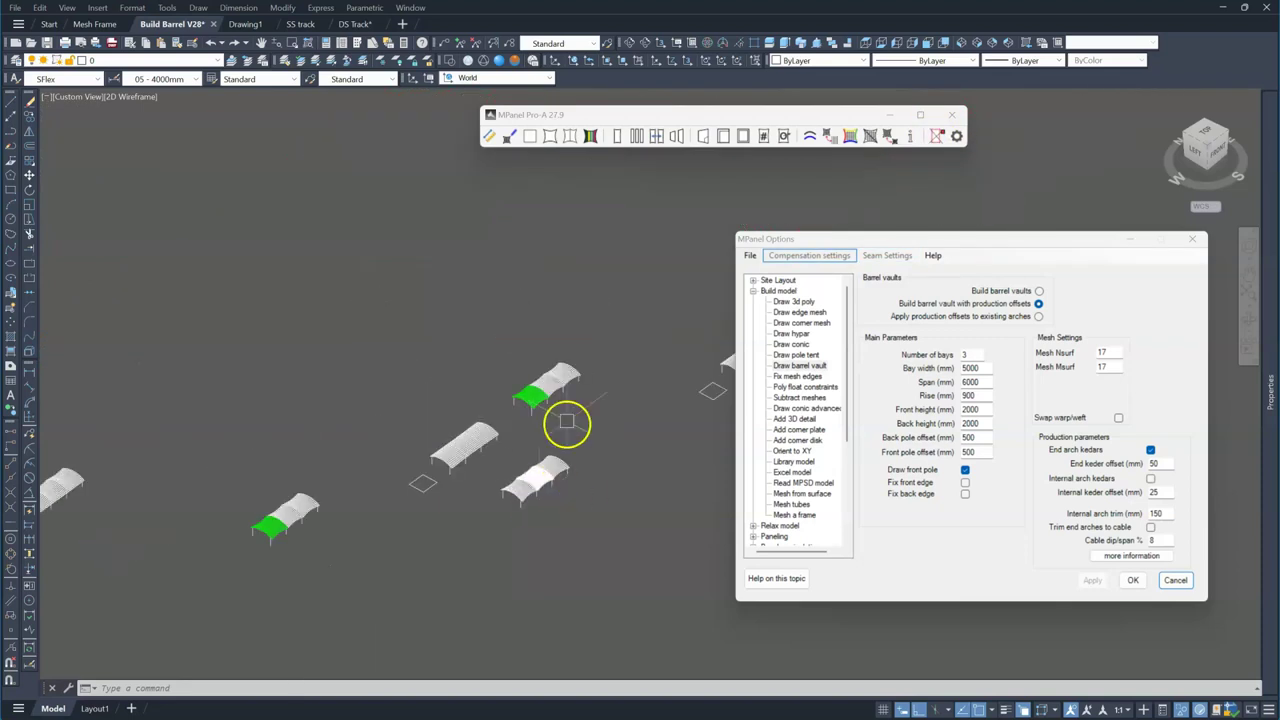
{"action": "scroll", "coordinate": [281, 538], "scroll_direction": "up", "scroll_amount": 2}
{"action": "left_click", "coordinate": [290, 543]}
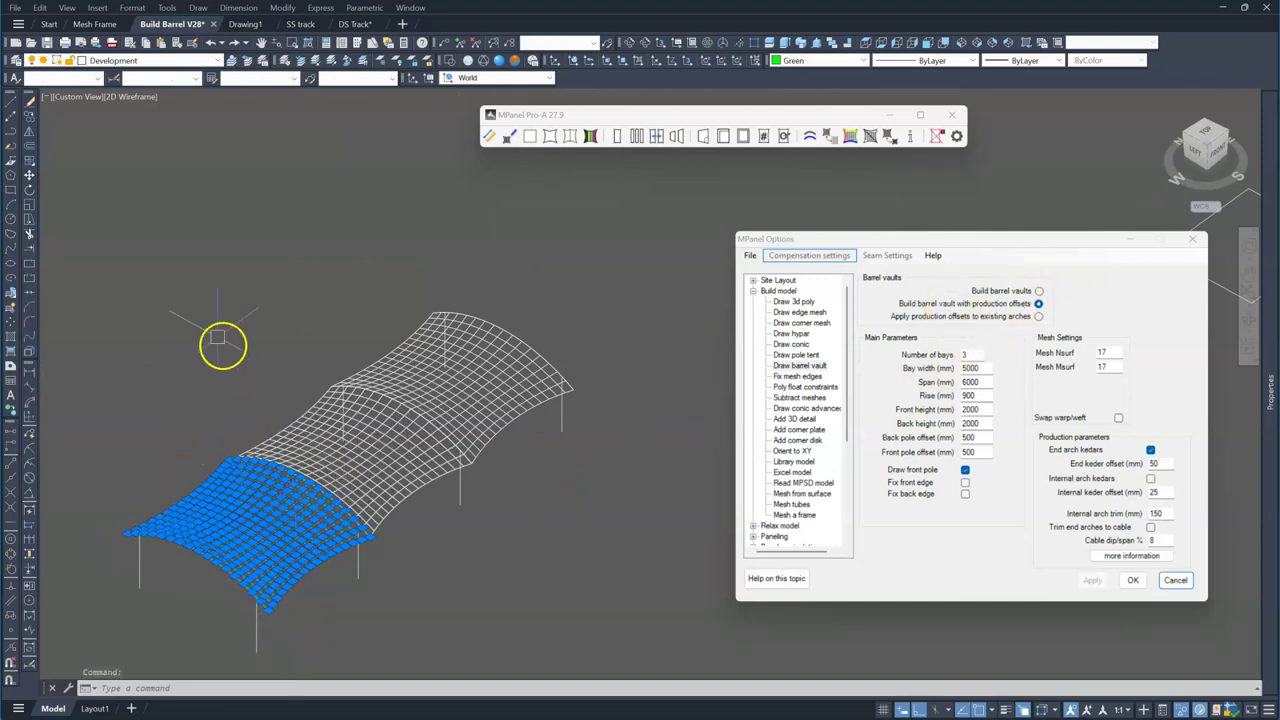
{"action": "left_click", "coordinate": [30, 120]}
{"action": "scroll", "coordinate": [285, 634], "scroll_direction": "up", "scroll_amount": 5}
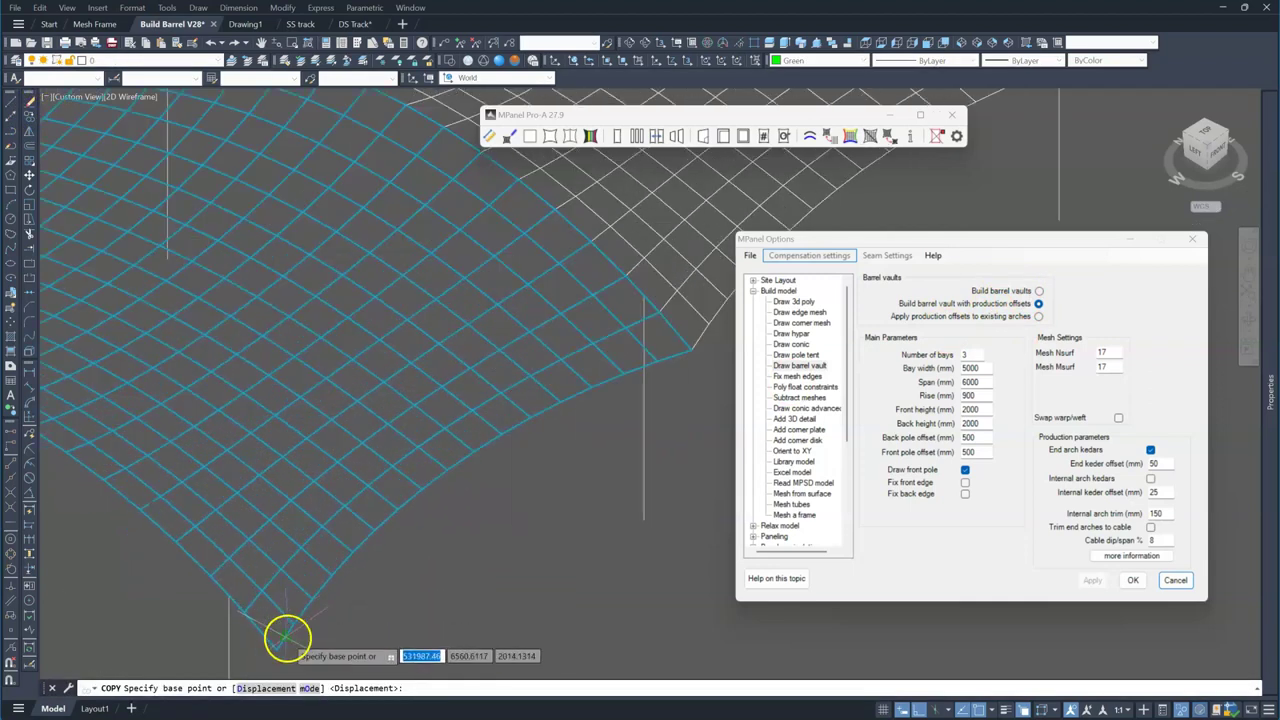
{"action": "left_click", "coordinate": [279, 655]}
{"action": "scroll", "coordinate": [216, 443], "scroll_direction": "down", "scroll_amount": 10}
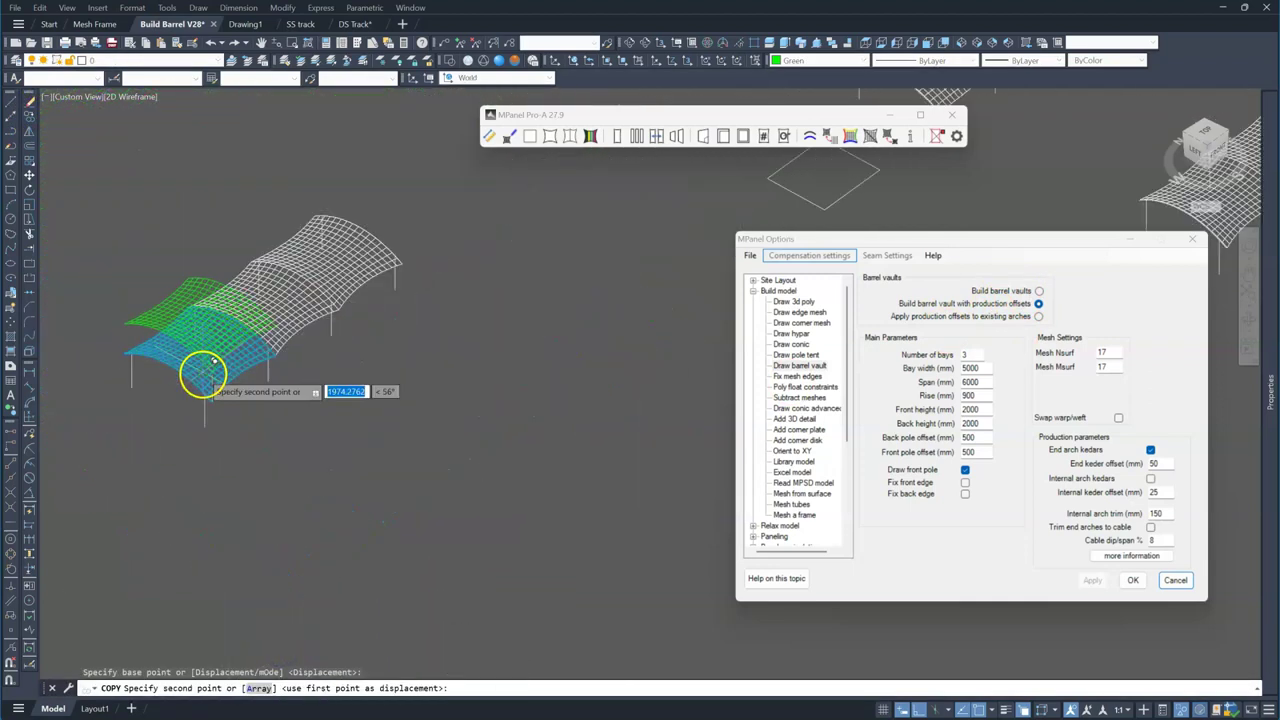
{"action": "scroll", "coordinate": [455, 335], "scroll_direction": "up", "scroll_amount": 8}
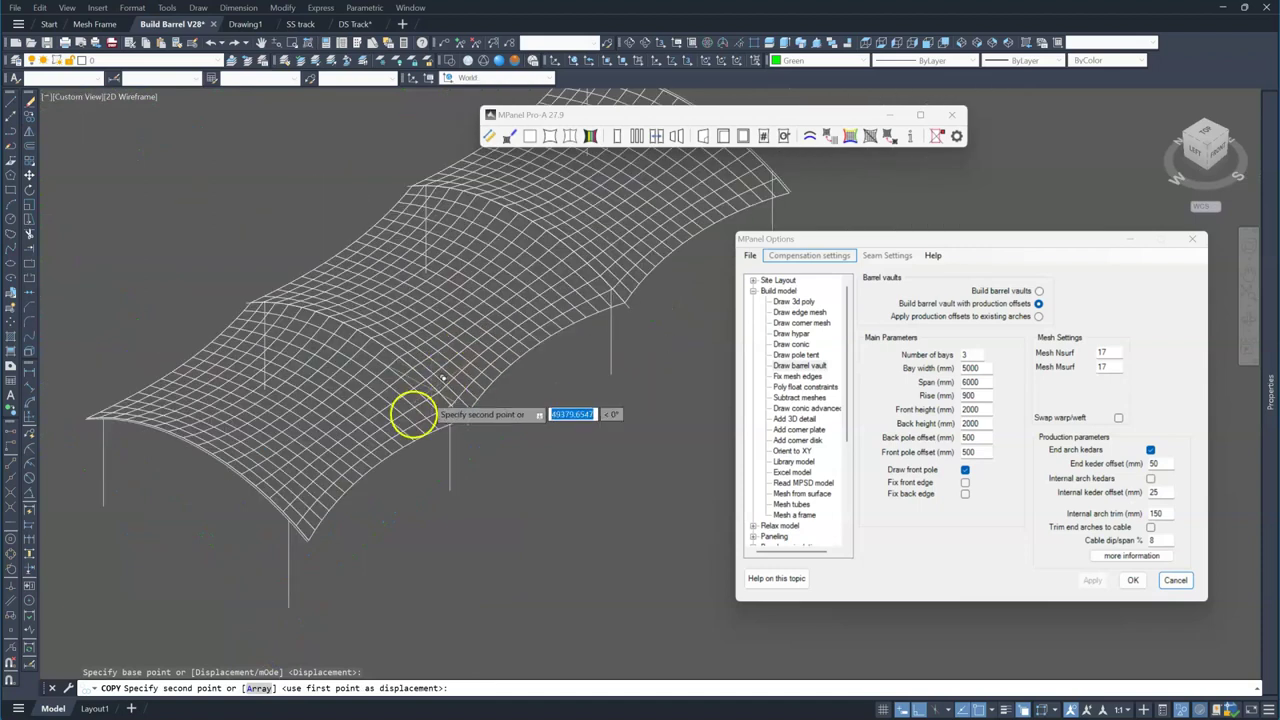
{"action": "scroll", "coordinate": [300, 535], "scroll_direction": "up", "scroll_amount": 2}
{"action": "scroll", "coordinate": [340, 442], "scroll_direction": "up", "scroll_amount": 3}
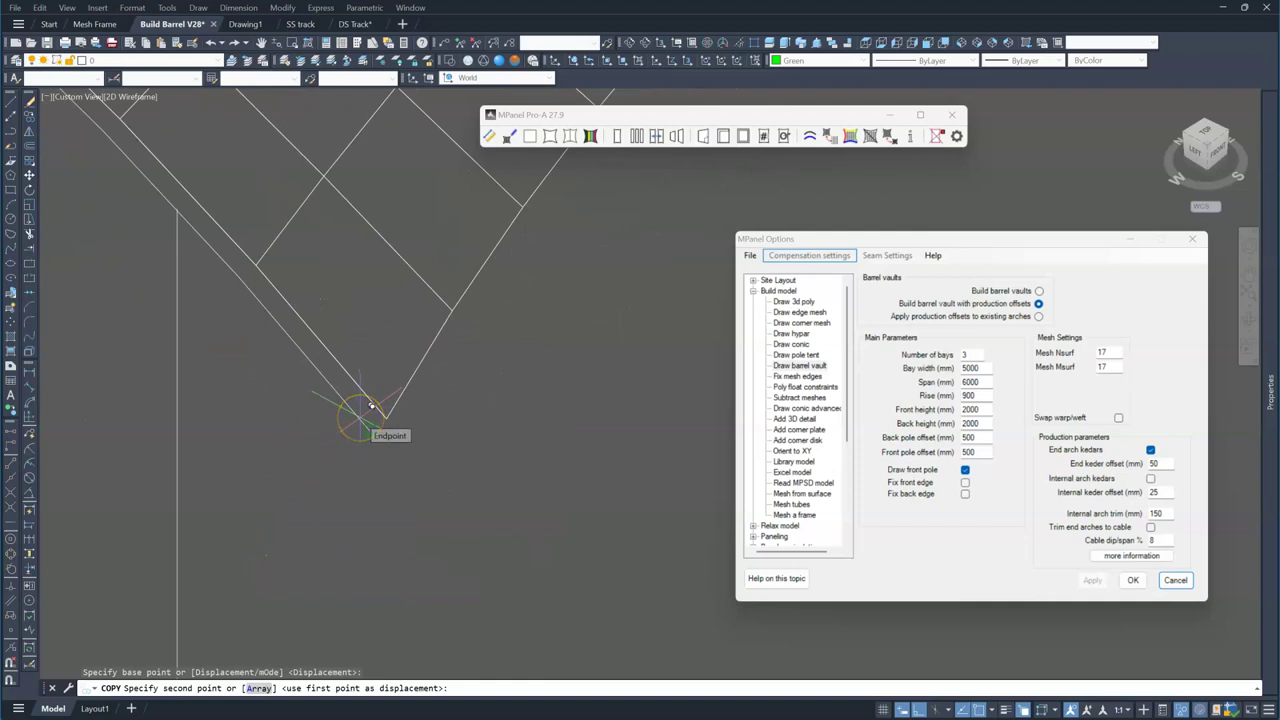
{"action": "left_click", "coordinate": [360, 418]}
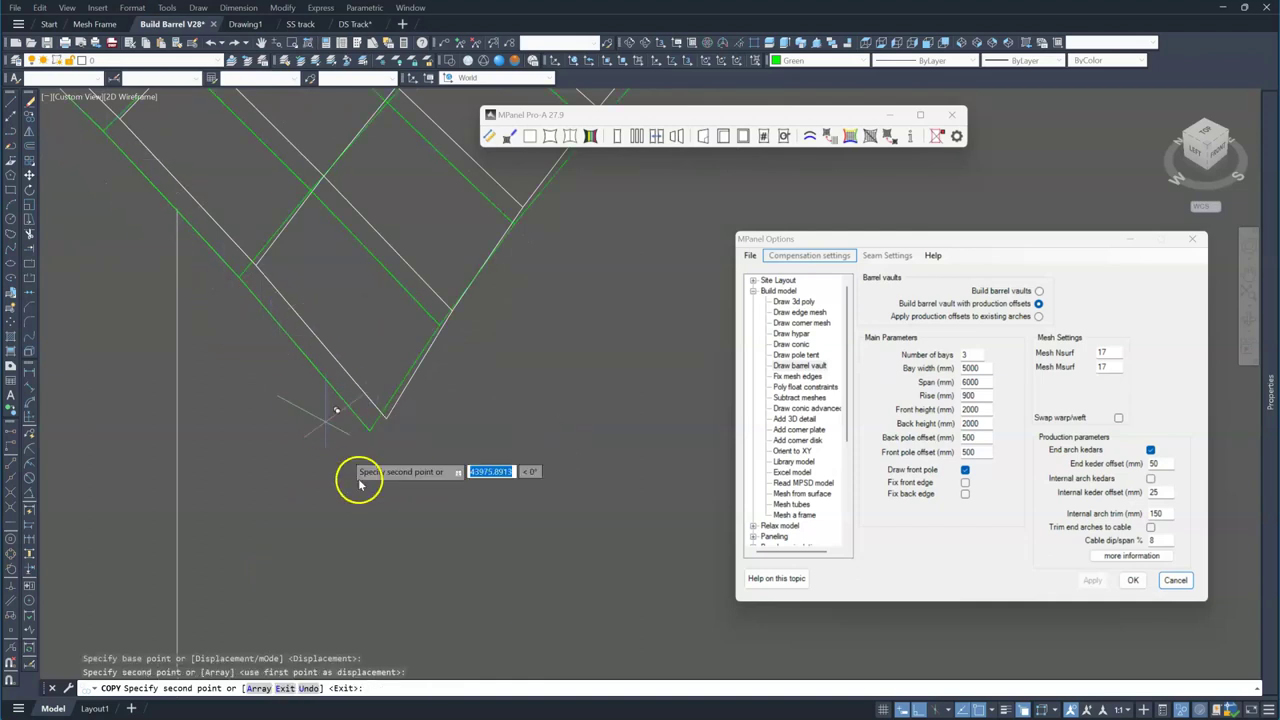
{"action": "key", "text": "Escape"}
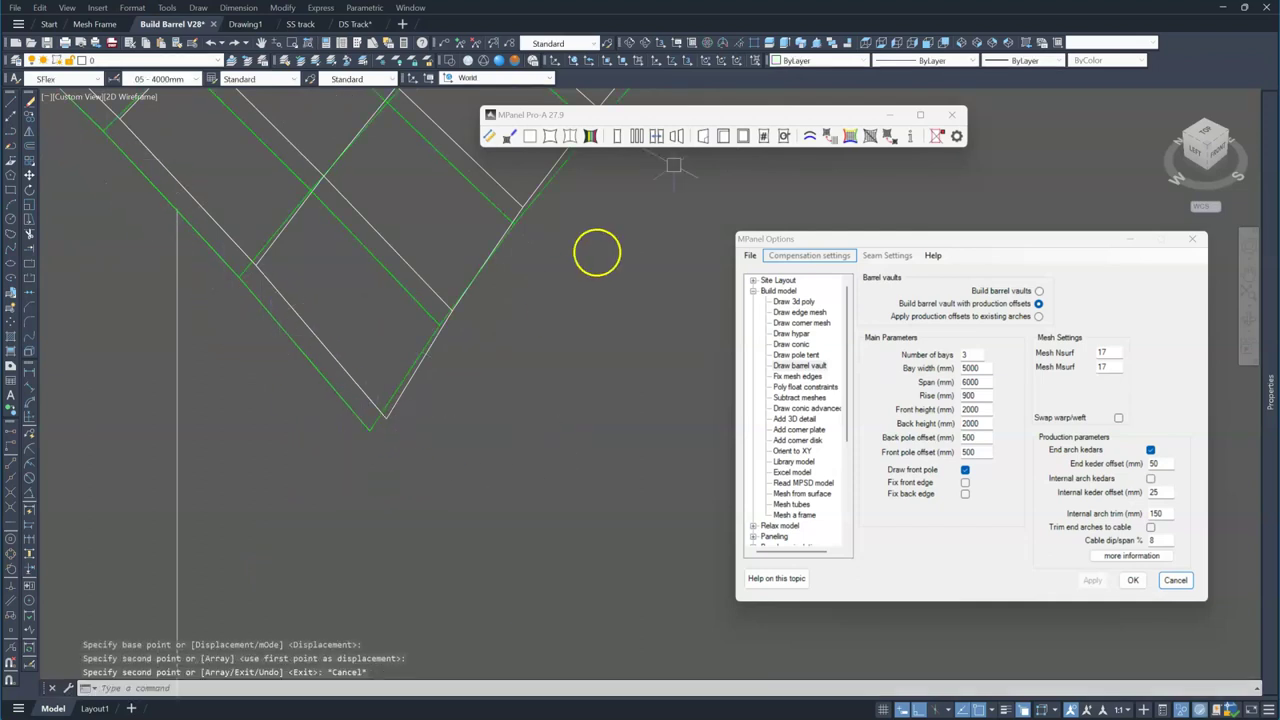
Free-orbit the 3D view around the vault meshes.
{"action": "left_click", "coordinate": [483, 58]}
{"action": "left_click_drag", "start_coordinate": [639, 284], "coordinate": [621, 382]}
{"action": "left_click_drag", "start_coordinate": [403, 437], "coordinate": [386, 409]}
{"action": "left_click_drag", "start_coordinate": [472, 385], "coordinate": [331, 476]}
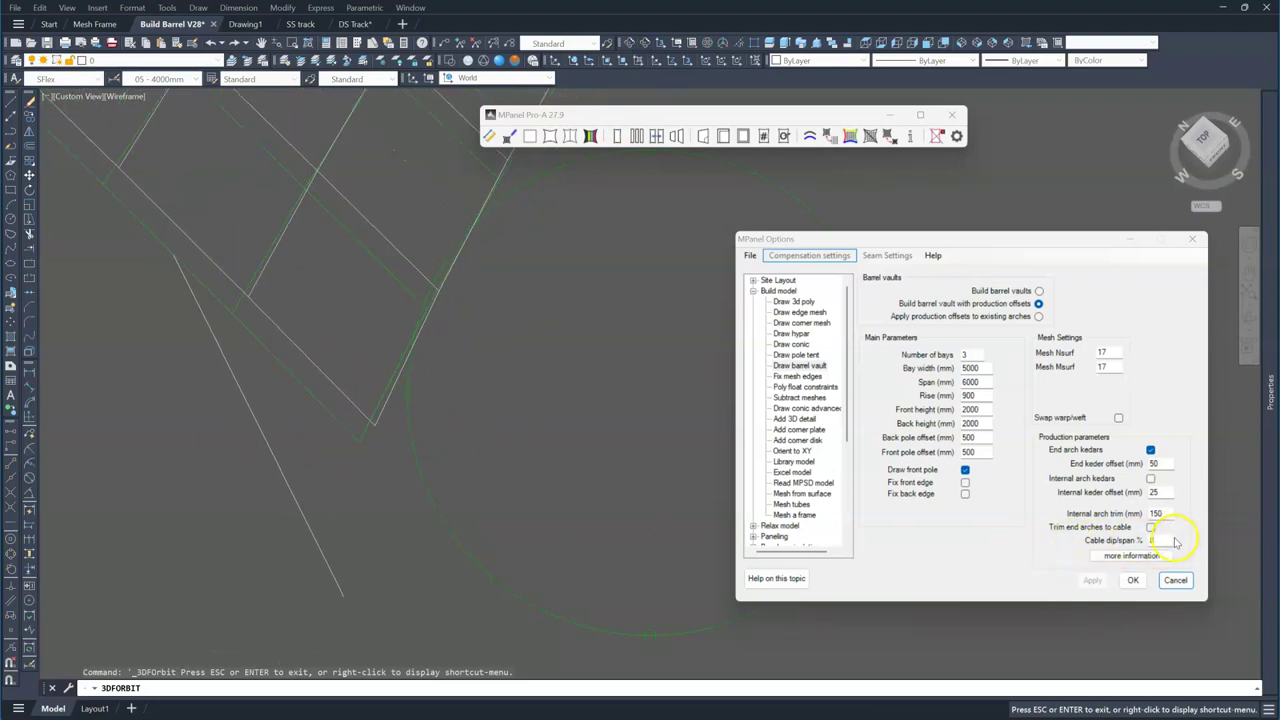
Switch to the Top view and zoom into the bay corner where the green copy meets the original edge.
{"action": "left_click", "coordinate": [872, 40]}
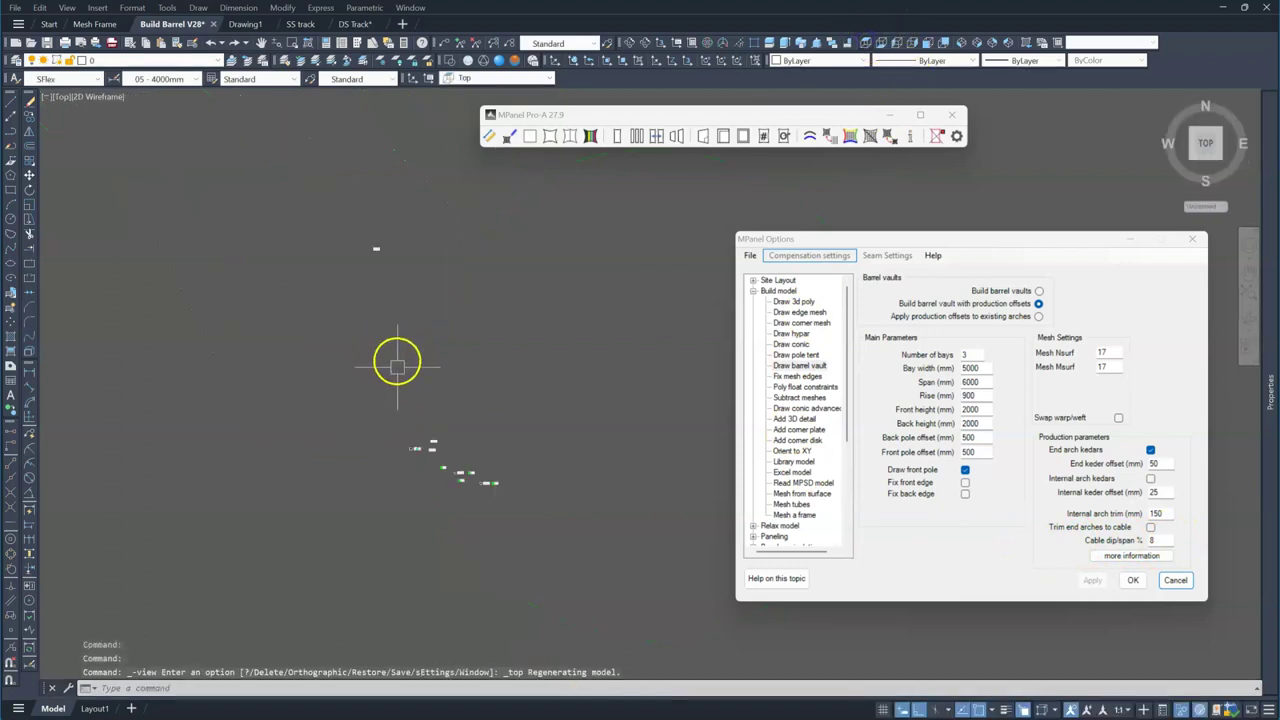
{"action": "scroll", "coordinate": [517, 478], "scroll_direction": "up", "scroll_amount": 5}
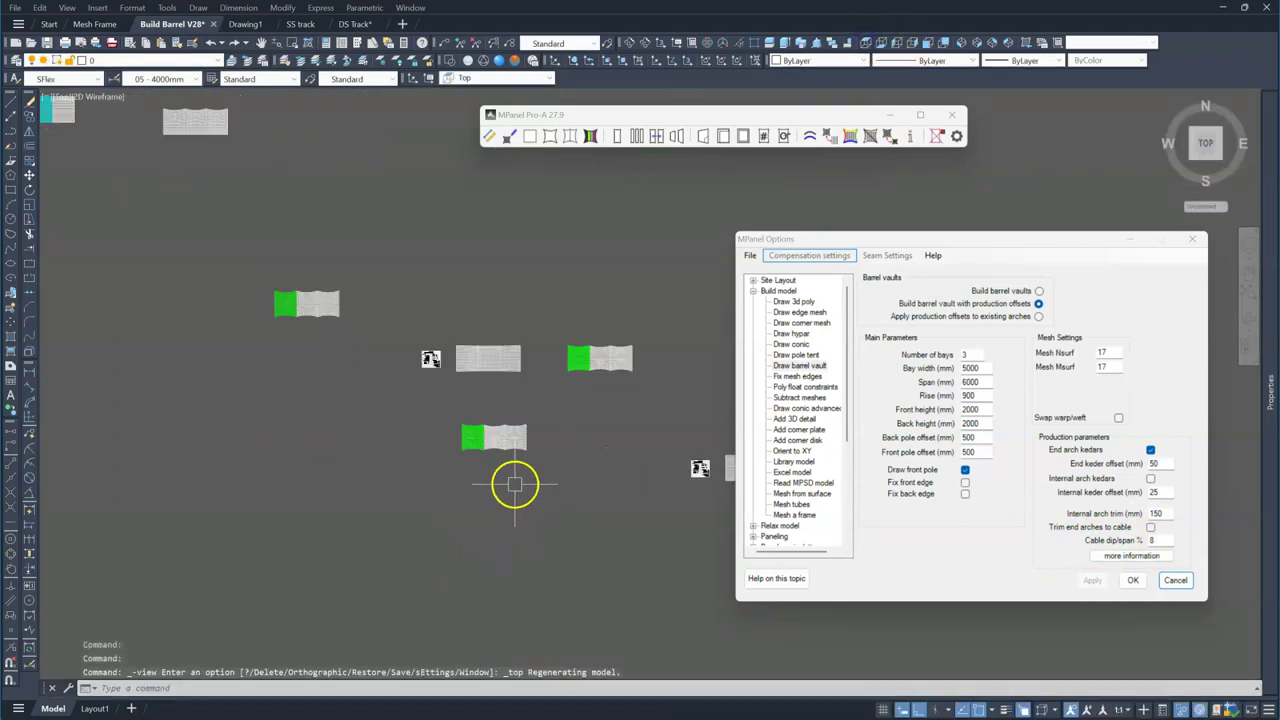
{"action": "scroll", "coordinate": [425, 452], "scroll_direction": "up", "scroll_amount": 5}
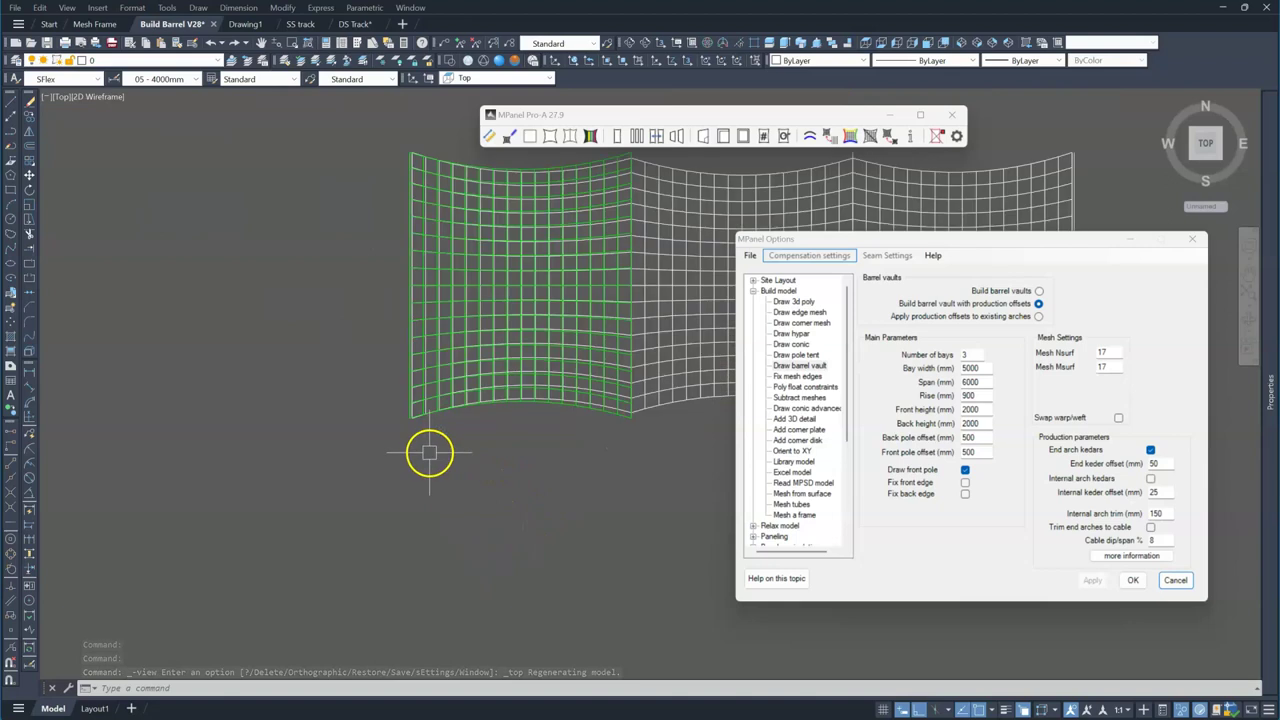
{"action": "scroll", "coordinate": [621, 428], "scroll_direction": "up", "scroll_amount": 2}
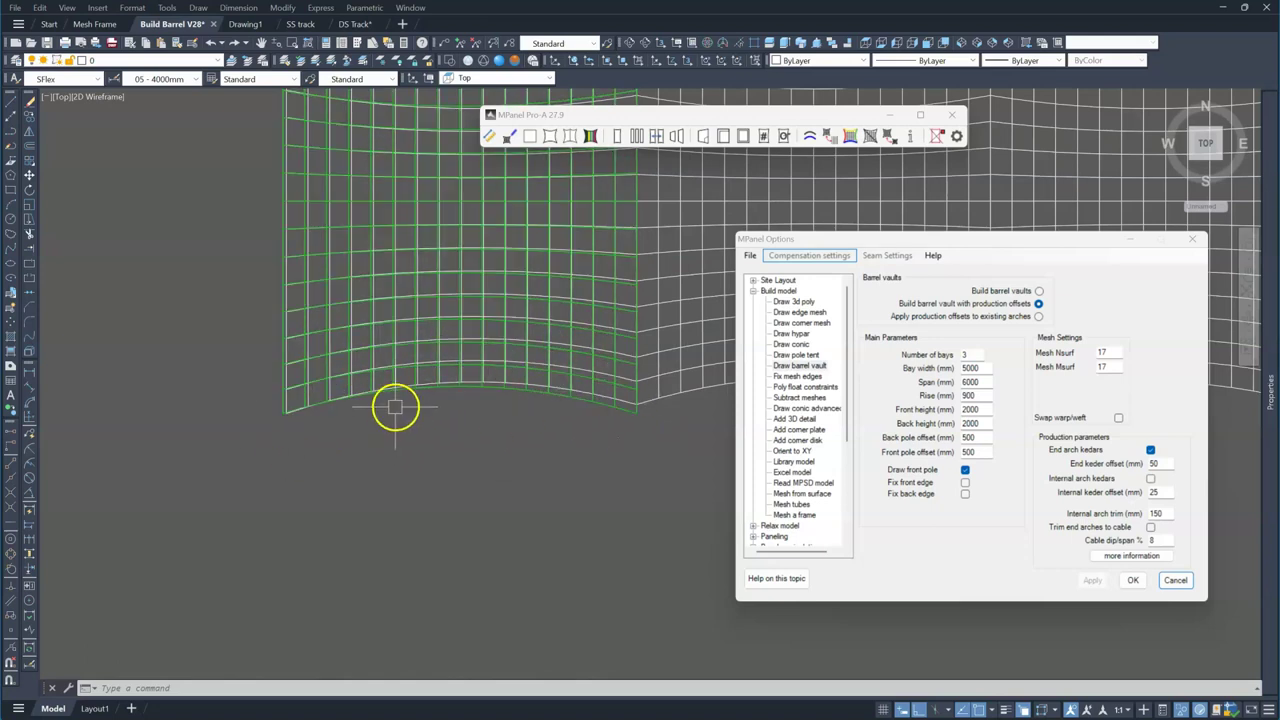
{"action": "scroll", "coordinate": [289, 423], "scroll_direction": "up", "scroll_amount": 4}
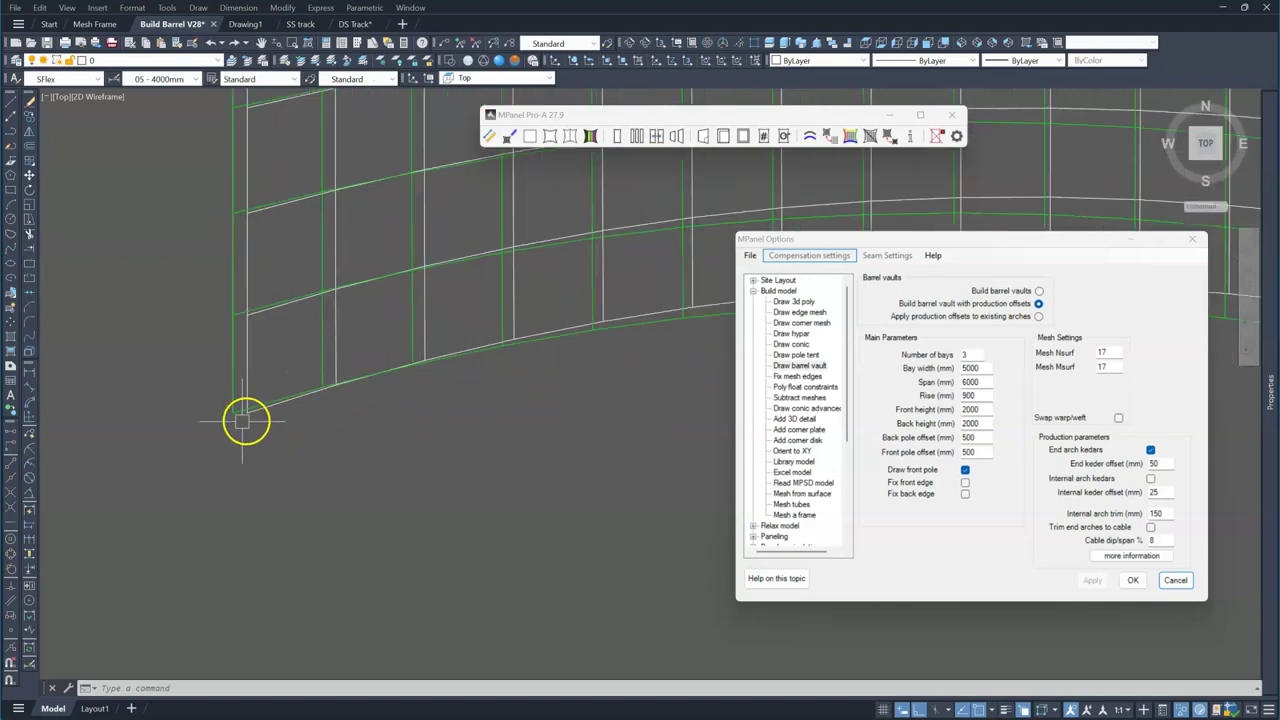
{"action": "scroll", "coordinate": [233, 421], "scroll_direction": "up", "scroll_amount": 2}
{"action": "scroll", "coordinate": [344, 375], "scroll_direction": "up", "scroll_amount": 2}
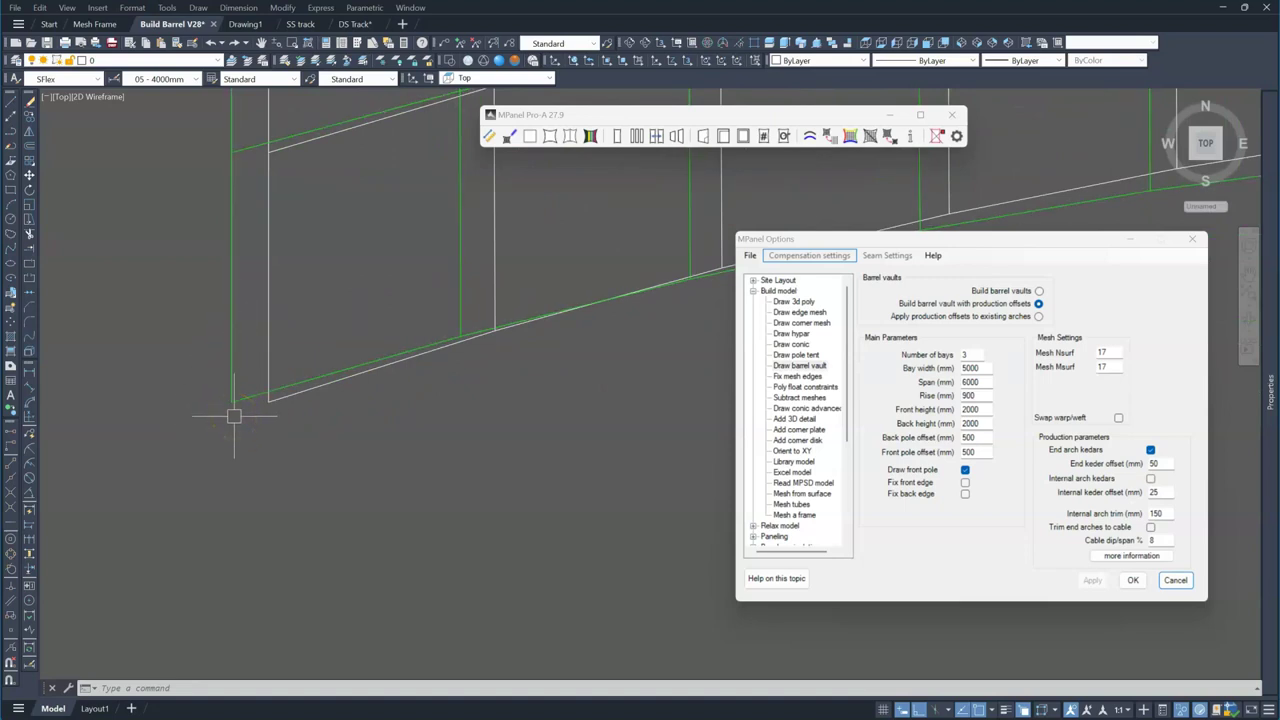
{"action": "scroll", "coordinate": [266, 396], "scroll_direction": "up", "scroll_amount": 3}
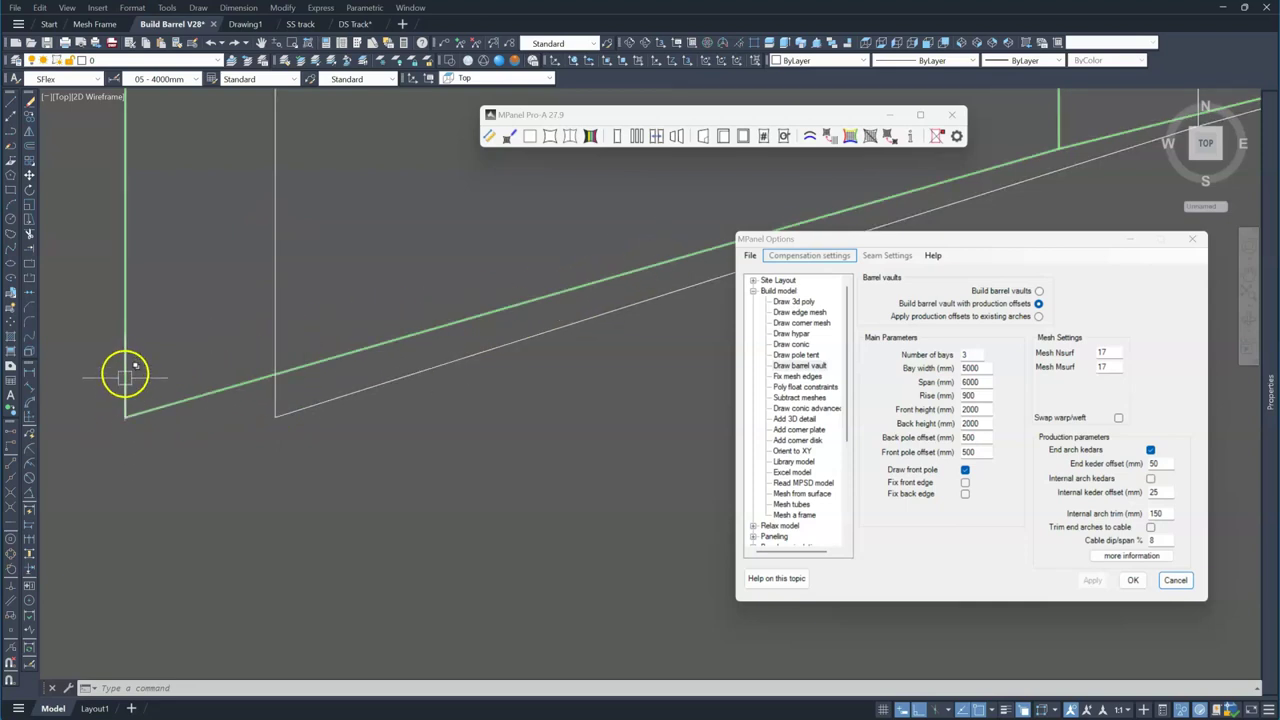
{"action": "scroll", "coordinate": [128, 400], "scroll_direction": "down", "scroll_amount": 2}
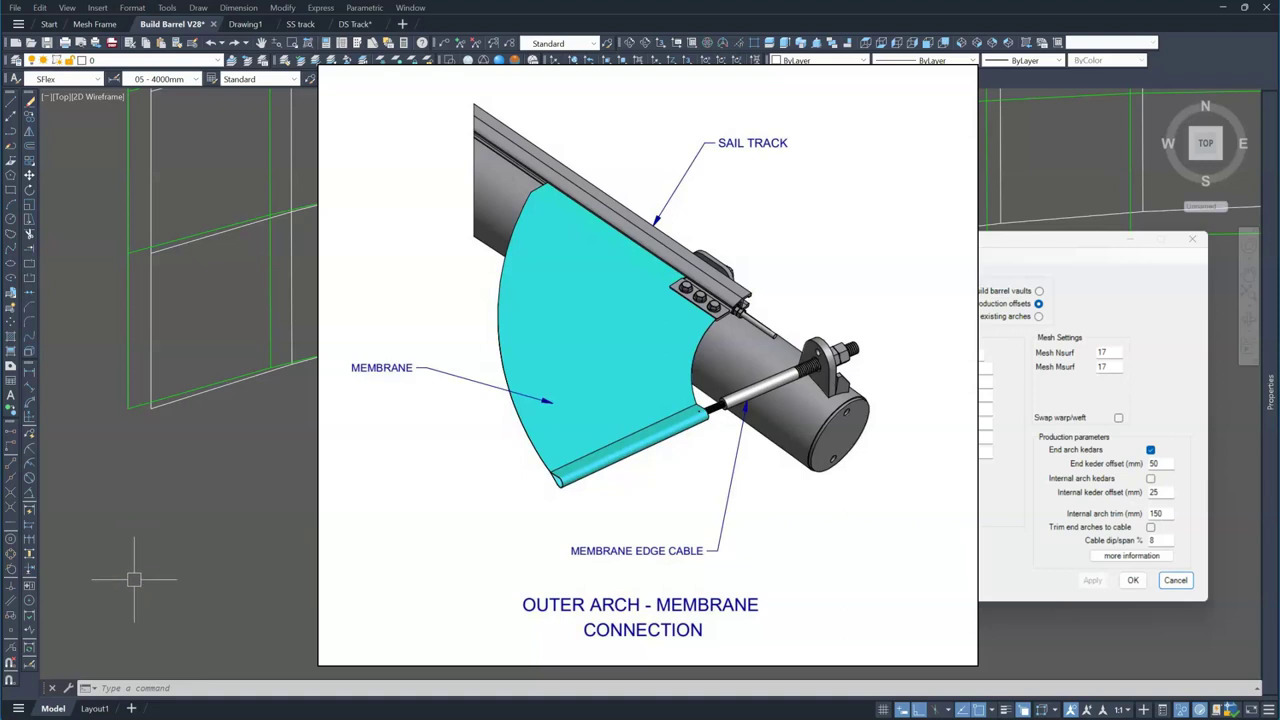
{"action": "left_click", "coordinate": [122, 522]}
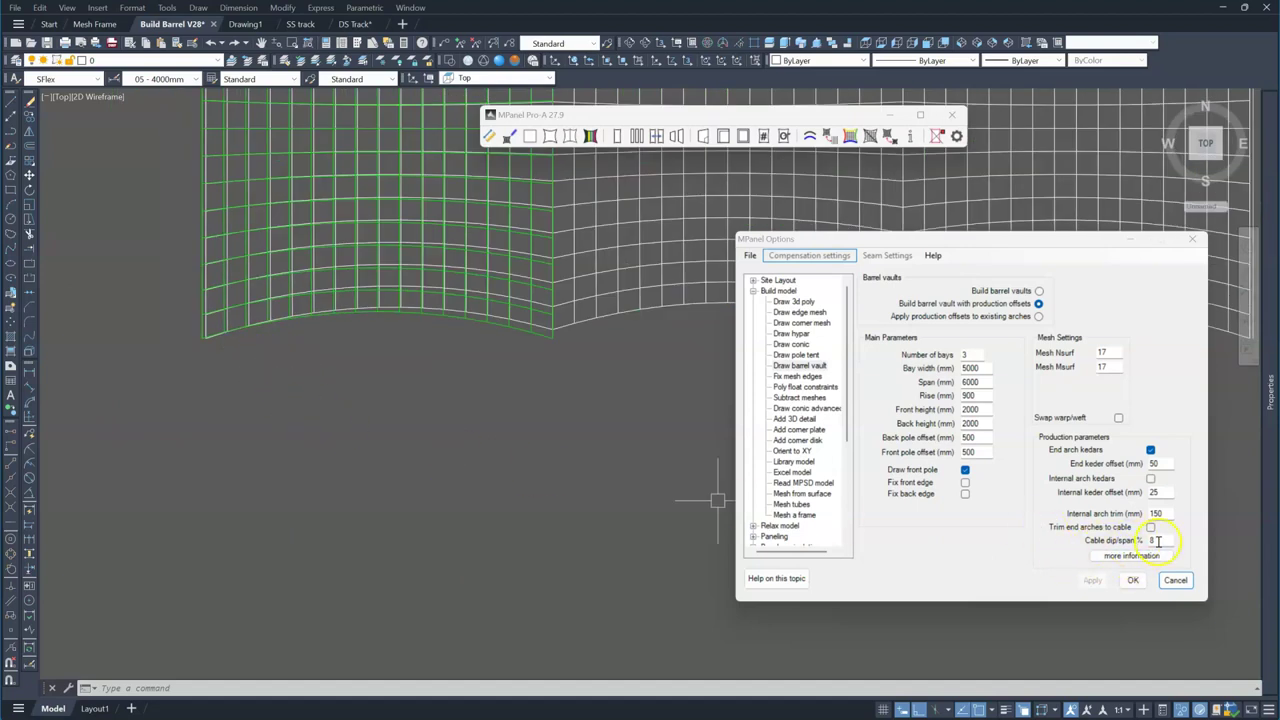
Turn on Trim end arches to cable, then build and process a new three-bay barrel vault mesh.
{"action": "left_click", "coordinate": [1151, 527]}
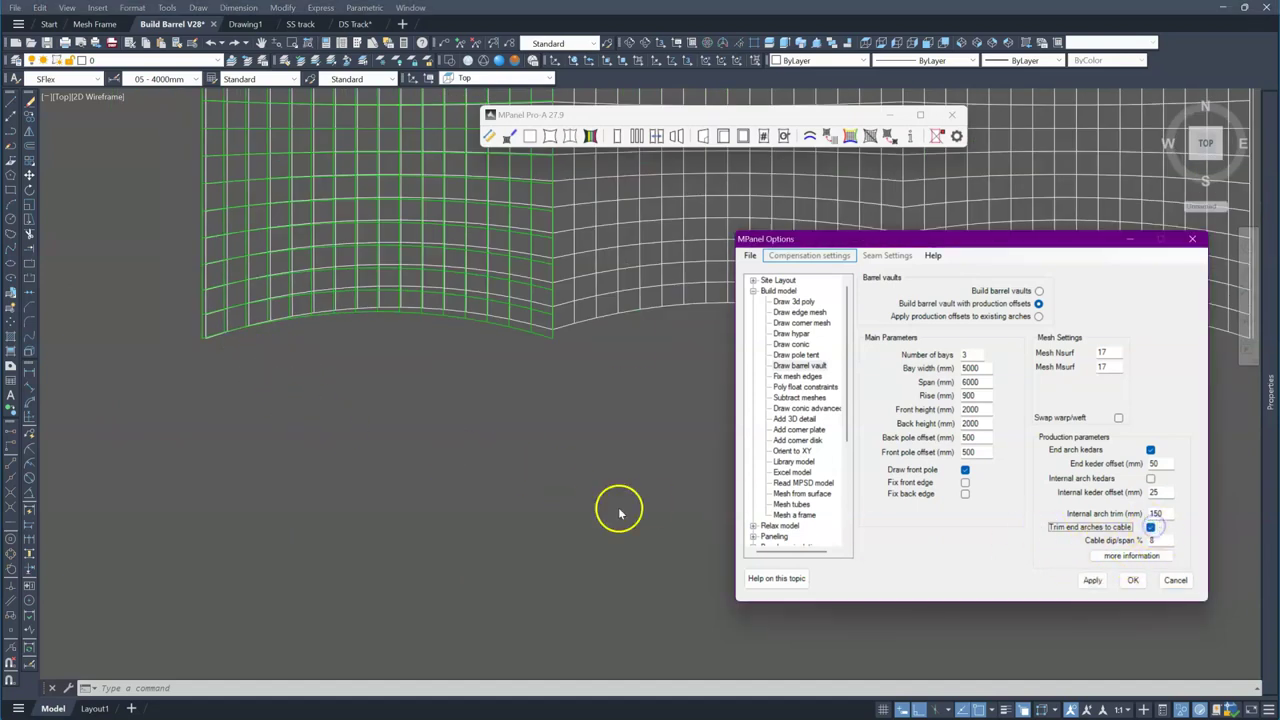
{"action": "left_click", "coordinate": [1093, 579]}
{"action": "left_click", "coordinate": [508, 135]}
{"action": "left_click", "coordinate": [411, 381]}
{"action": "left_click", "coordinate": [609, 446]}
{"action": "left_click", "coordinate": [292, 312]}
{"action": "left_click", "coordinate": [552, 137]}
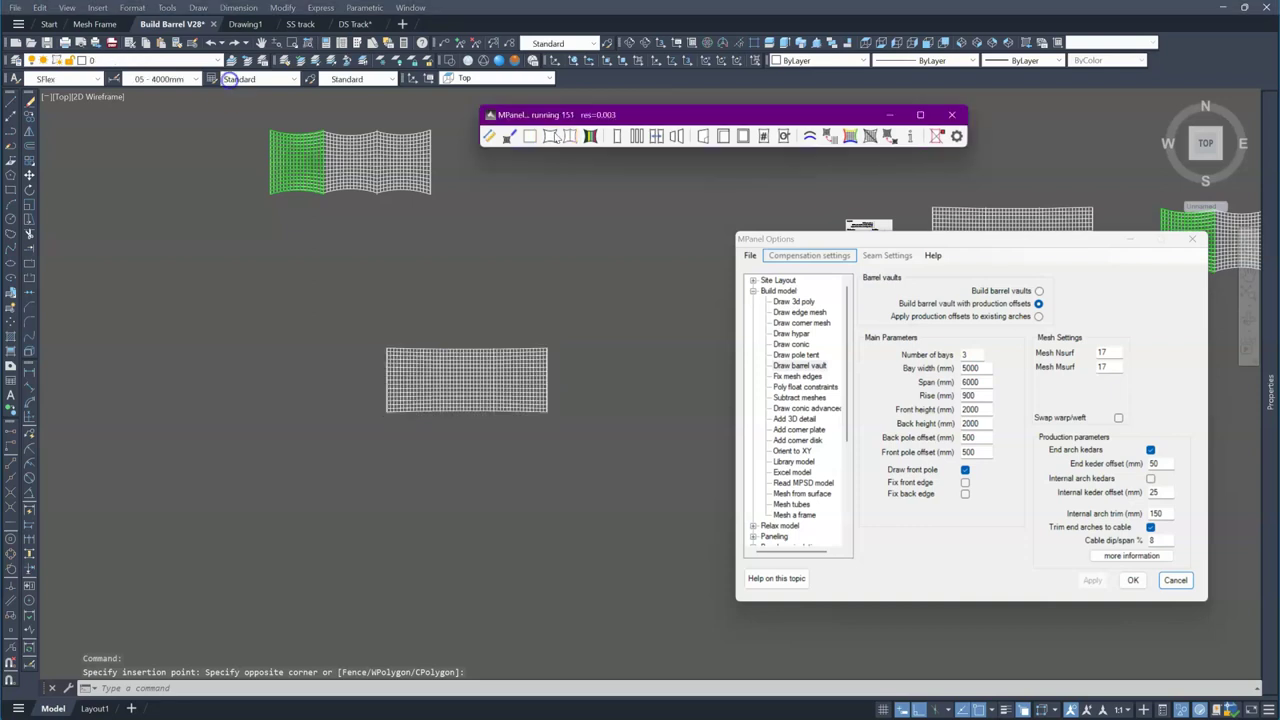
Copy the green bay mesh with CO to a new point.
{"action": "scroll", "coordinate": [309, 126], "scroll_direction": "up", "scroll_amount": 8}
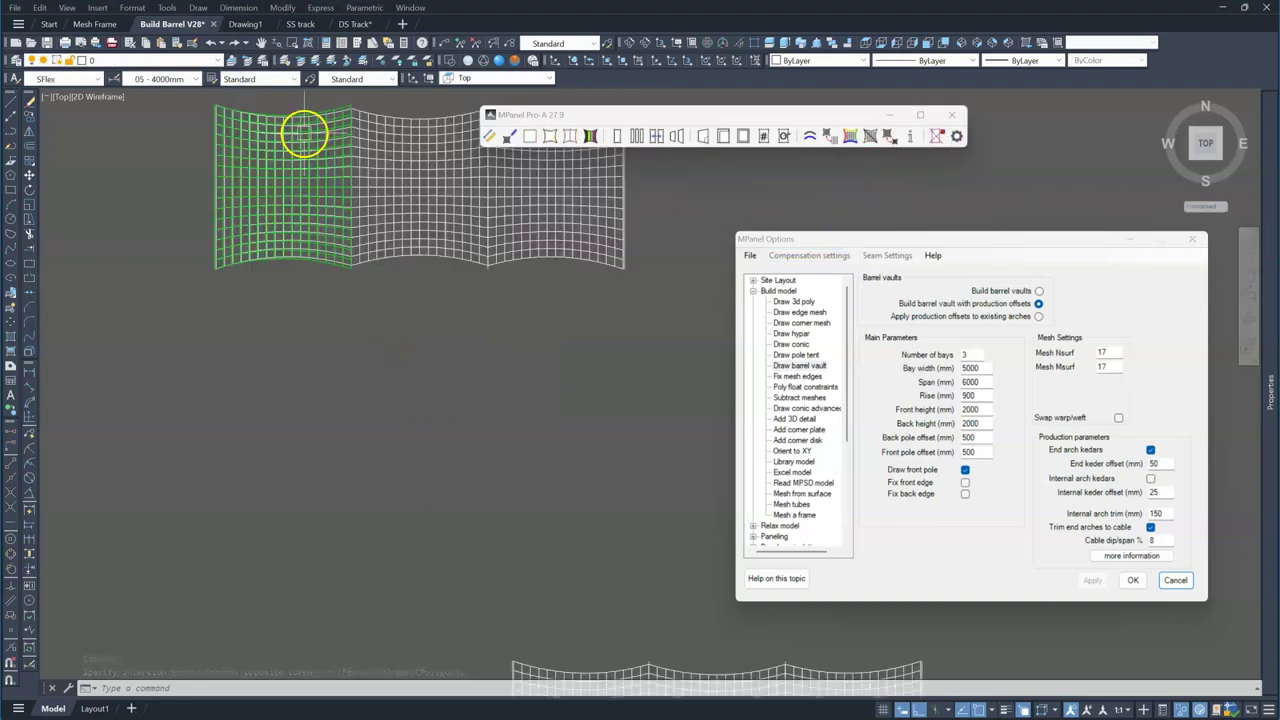
{"action": "scroll", "coordinate": [213, 120], "scroll_direction": "up", "scroll_amount": 2}
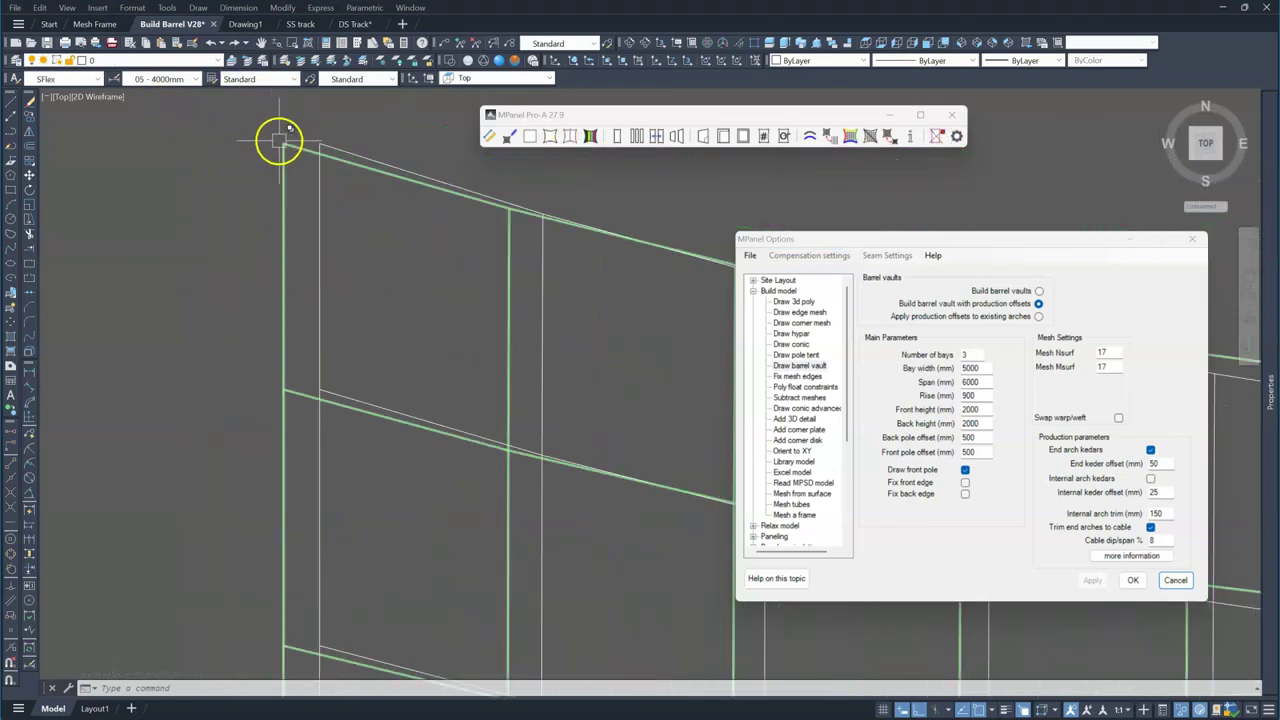
{"action": "left_click", "coordinate": [281, 143]}
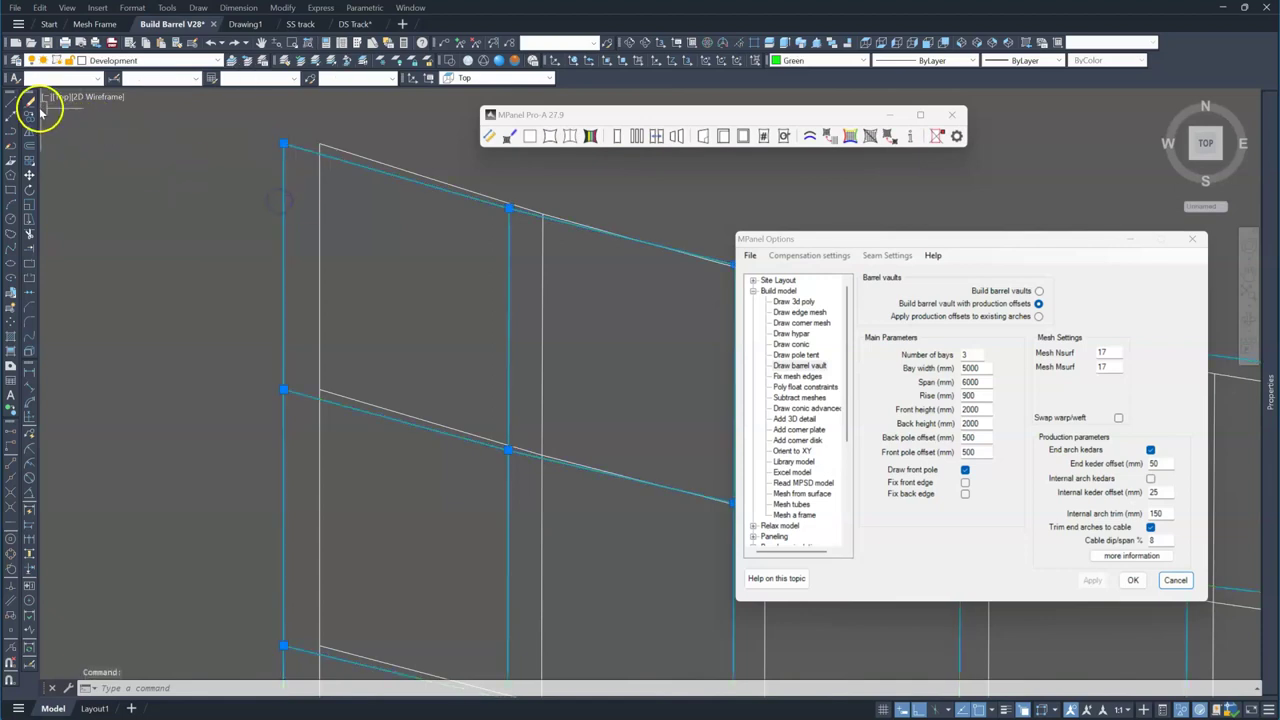
{"action": "type", "text": "co"}
{"action": "key", "text": "Return"}
{"action": "left_click", "coordinate": [284, 143]}
{"action": "left_click", "coordinate": [251, 405]}
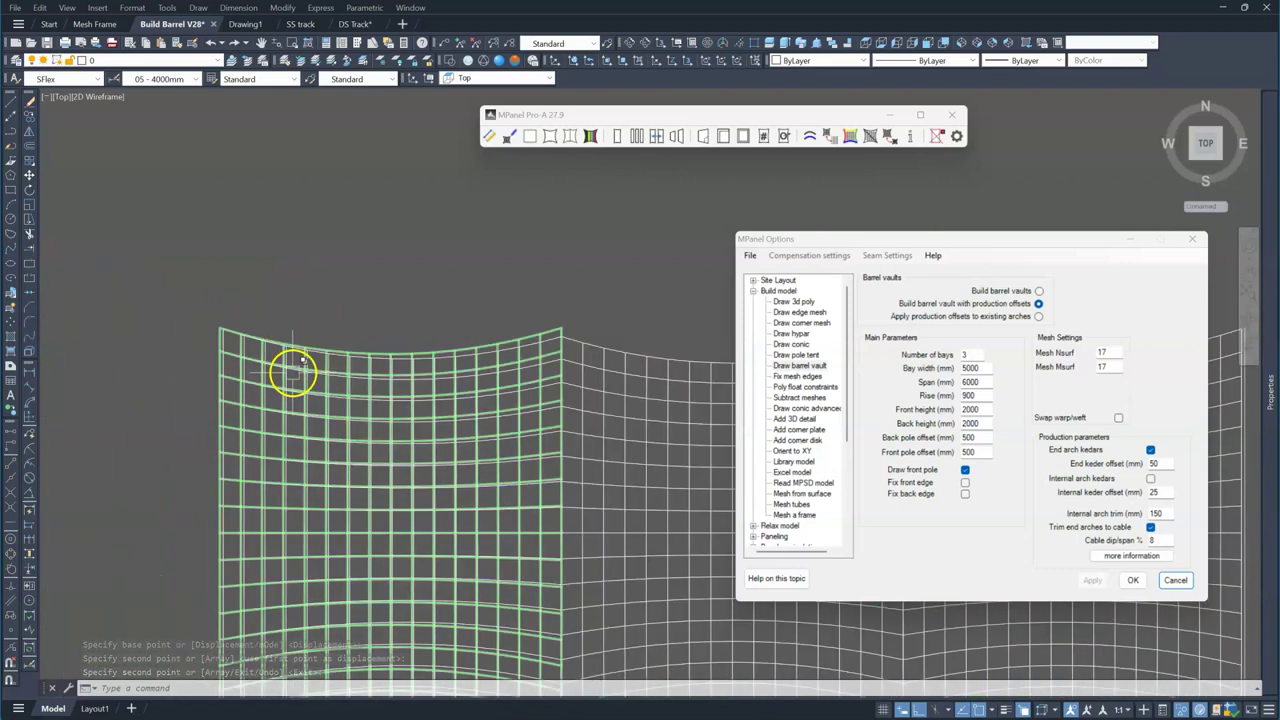
{"action": "key", "text": "Return"}
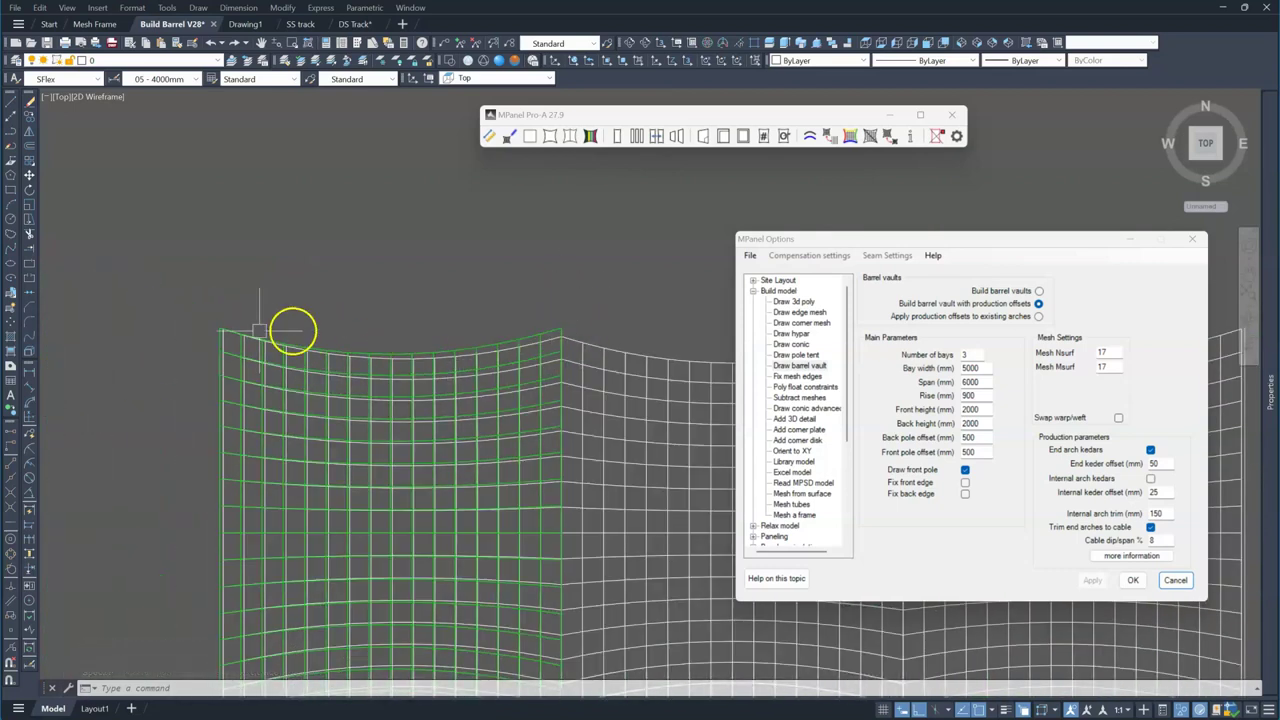
{"action": "scroll", "coordinate": [211, 326], "scroll_direction": "up", "scroll_amount": 3}
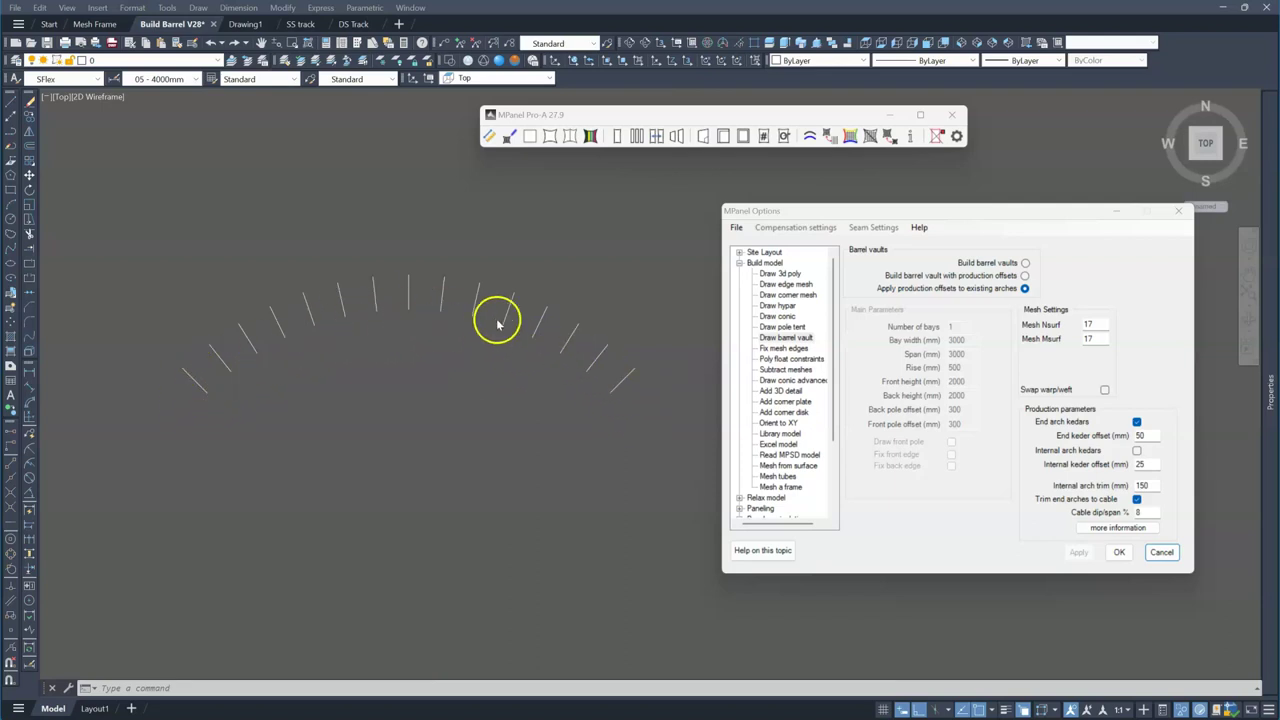
Orbit the semicircular arcs into a 3D view and window-select all of them.
{"action": "middle_click_drag", "start_coordinate": [243, 408], "coordinate": [626, 538], "text": "ctrl+shift"}
{"action": "right_click", "coordinate": [587, 478]}
{"action": "left_click", "coordinate": [617, 489]}
{"action": "left_click", "coordinate": [931, 290]}
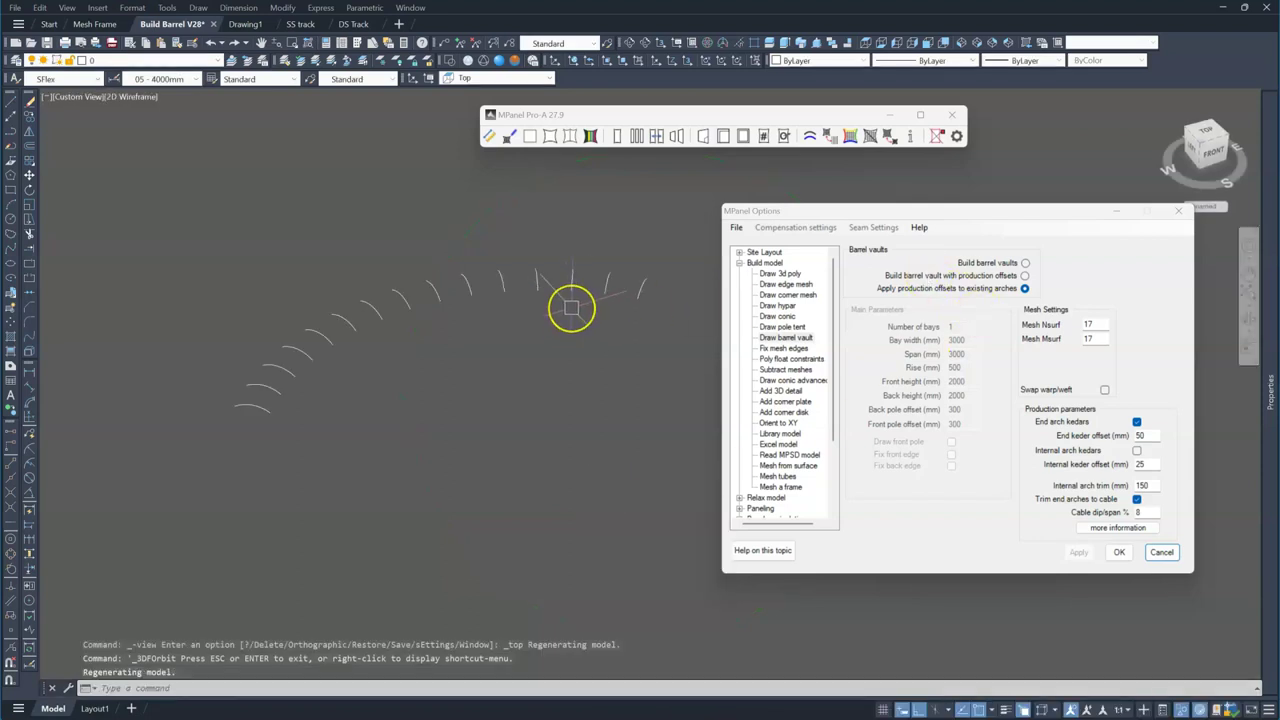
{"action": "left_click", "coordinate": [187, 208]}
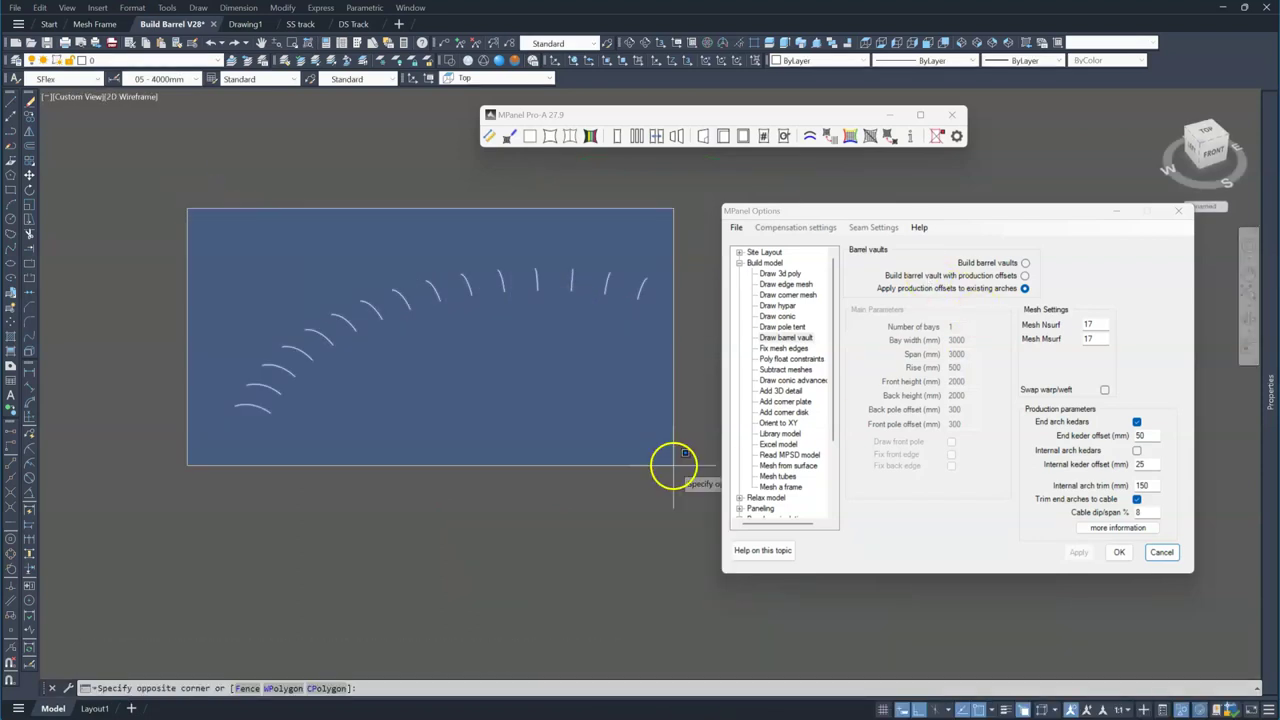
{"action": "left_click", "coordinate": [676, 469]}
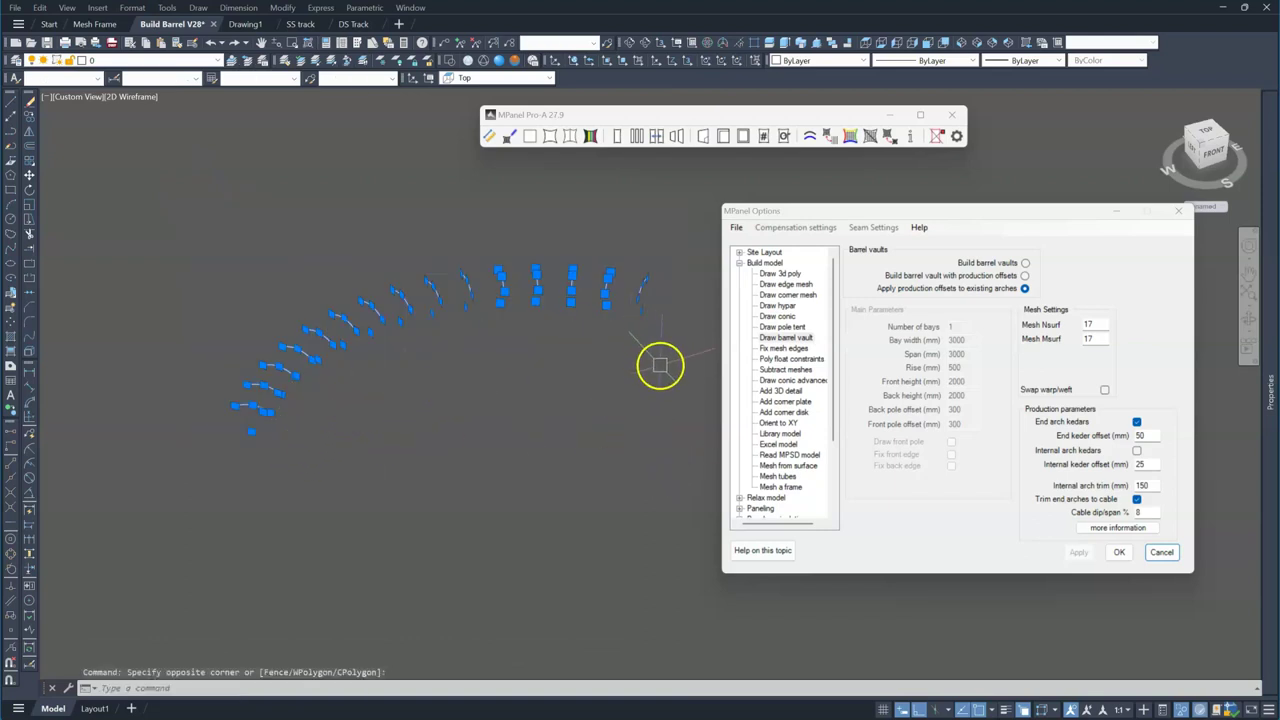
Convert the selected arcs to 17-point 3D polylines and check one arc's vertices.
{"action": "left_click", "coordinate": [774, 118]}
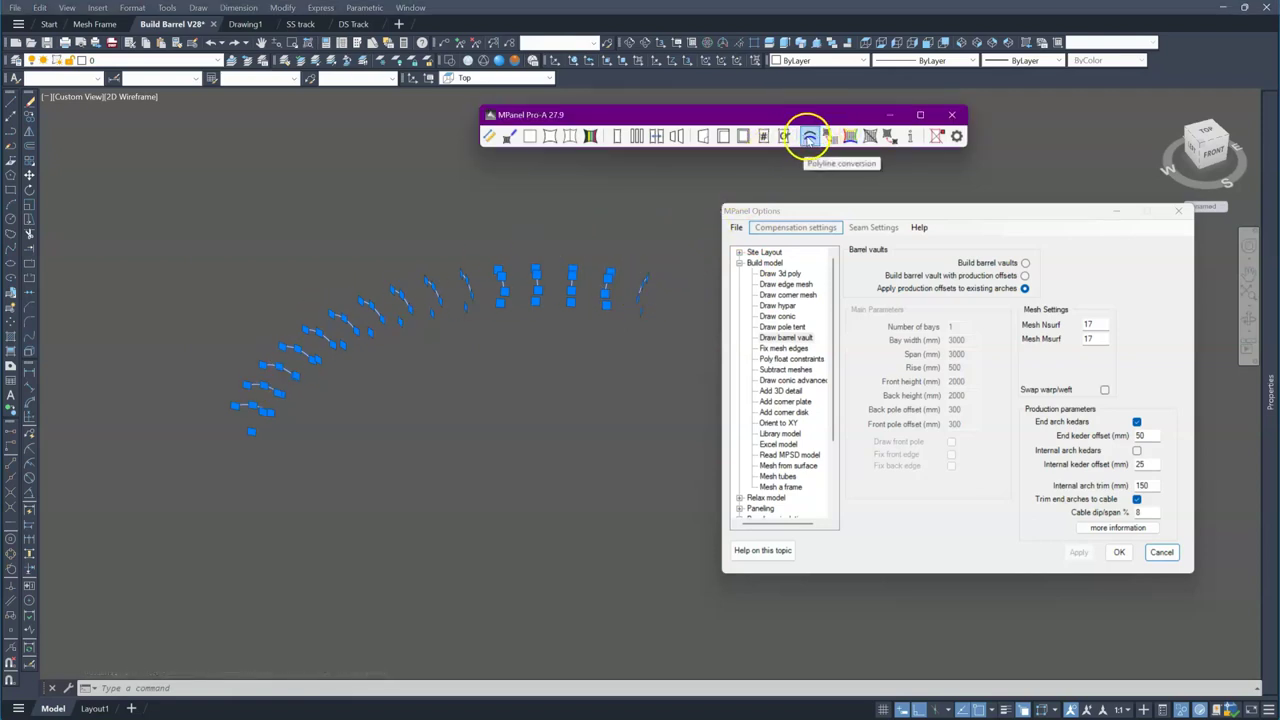
{"action": "left_click", "coordinate": [810, 136]}
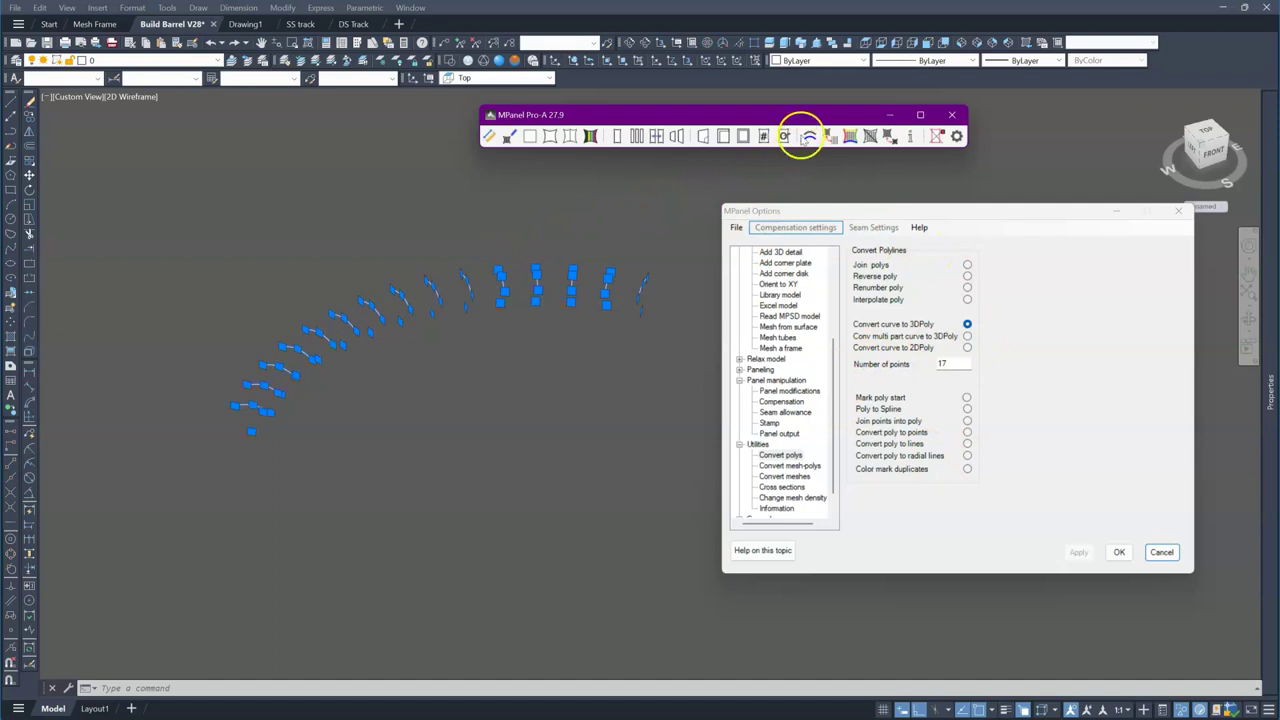
{"action": "left_click", "coordinate": [810, 136]}
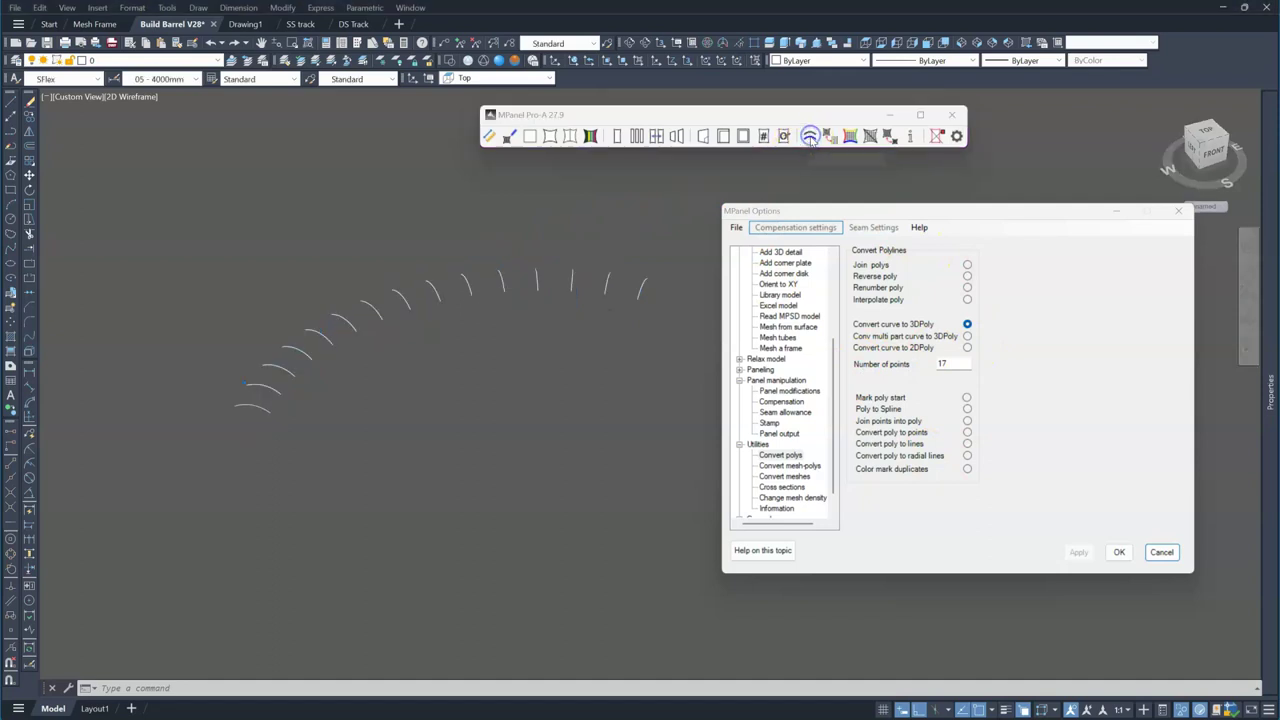
{"action": "left_click", "coordinate": [937, 137]}
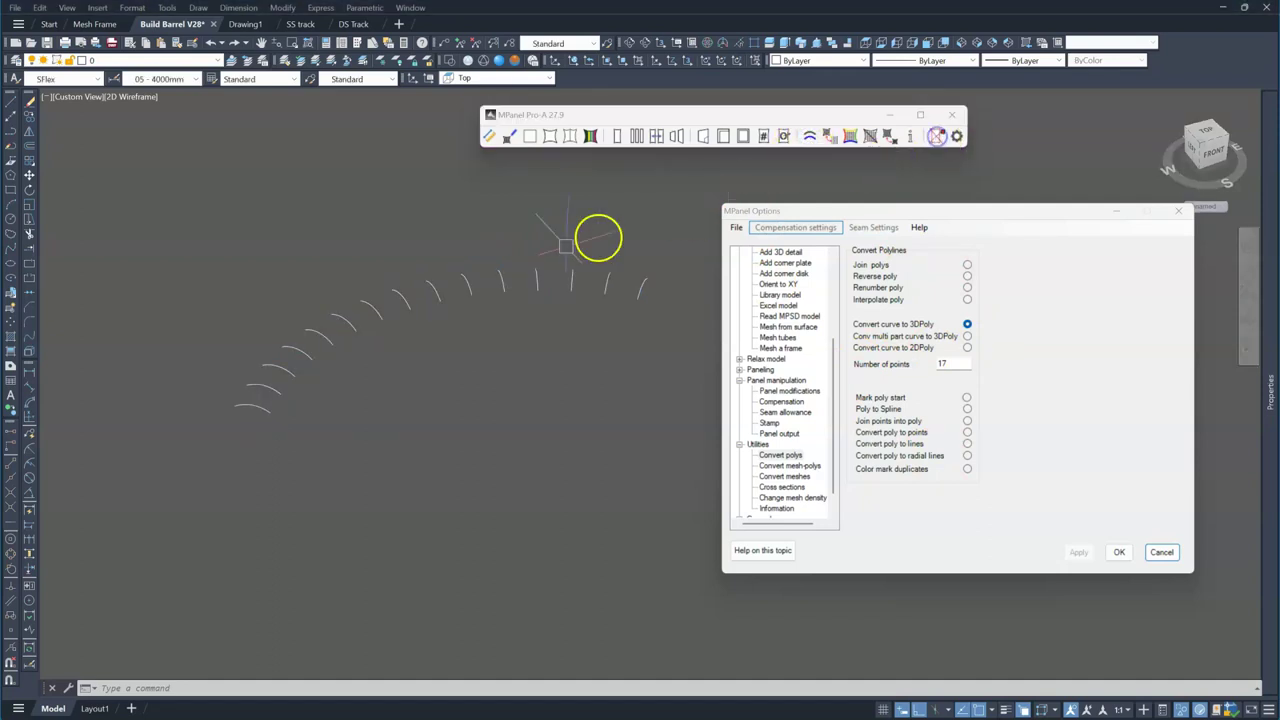
{"action": "left_click", "coordinate": [476, 278]}
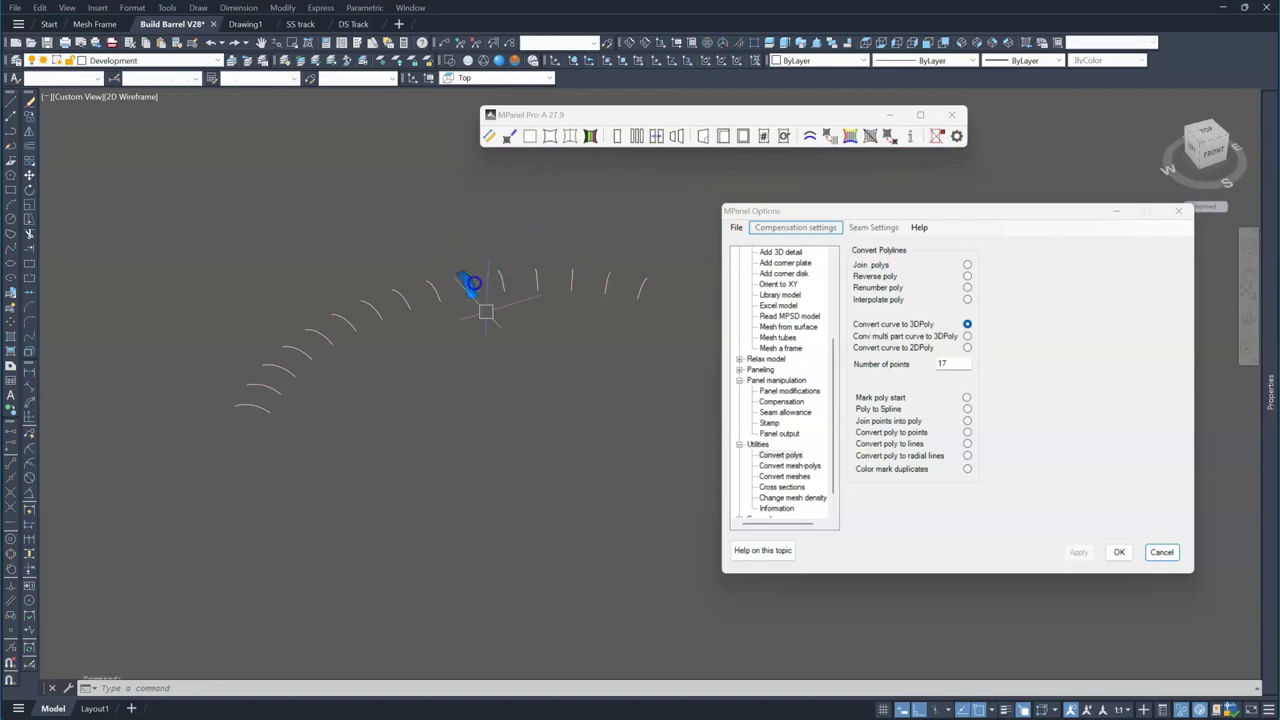
{"action": "scroll", "coordinate": [475, 262], "scroll_direction": "up", "scroll_amount": 3}
{"action": "left_click", "coordinate": [458, 267]}
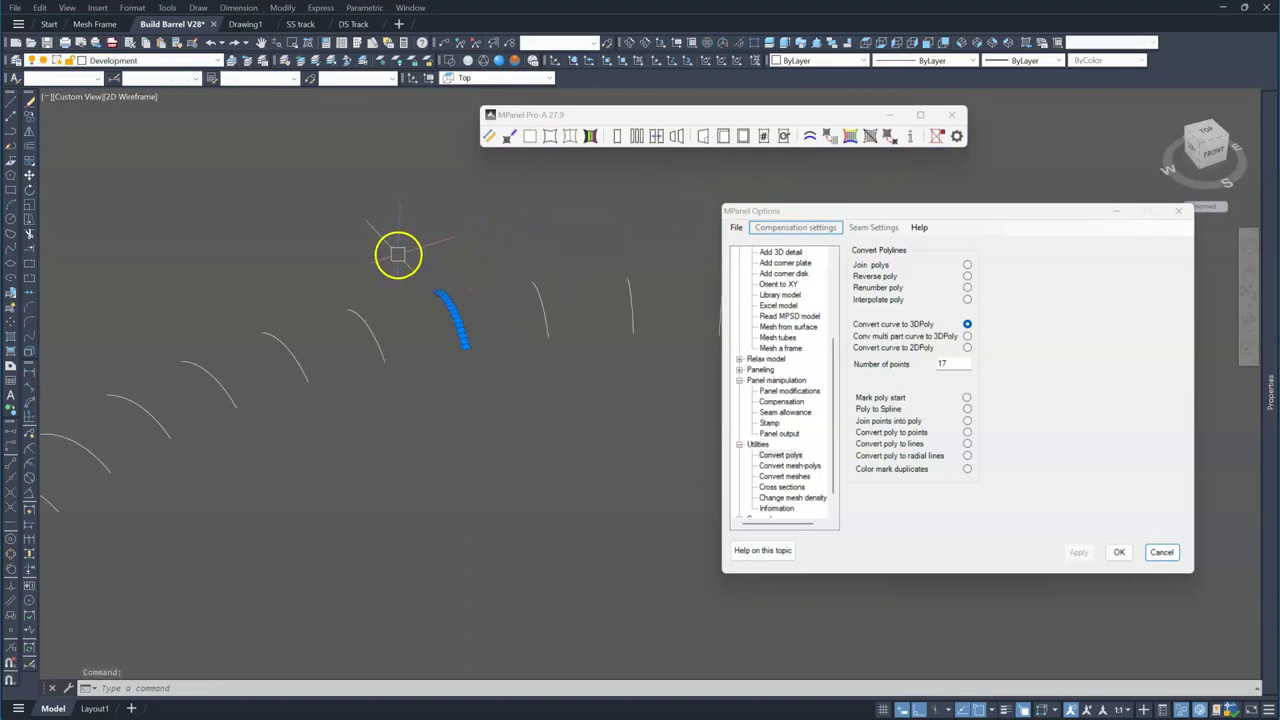
{"action": "left_click", "coordinate": [398, 255]}
{"action": "scroll", "coordinate": [398, 255], "scroll_direction": "down", "scroll_amount": 3}
{"action": "key", "text": "Escape"}
Build a Draw barrel vault mesh across the window-selected converted arcs.
{"action": "left_click", "coordinate": [833, 276]}
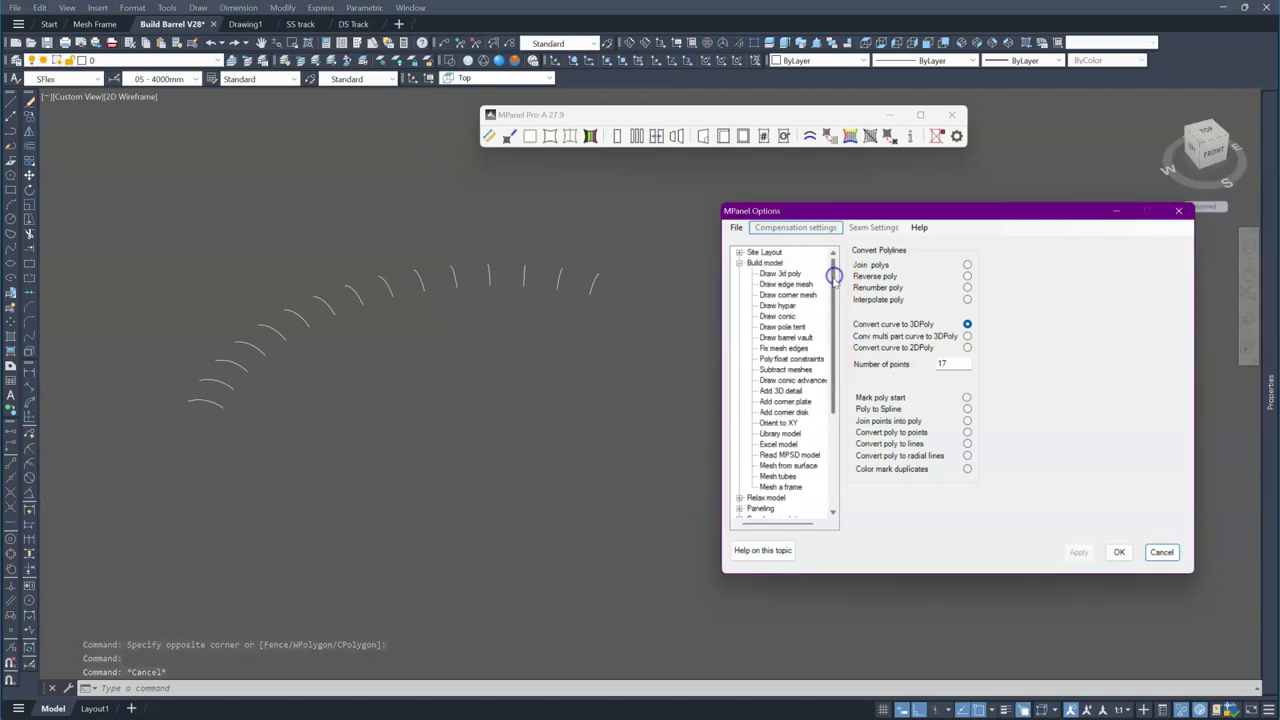
{"action": "left_click", "coordinate": [786, 339]}
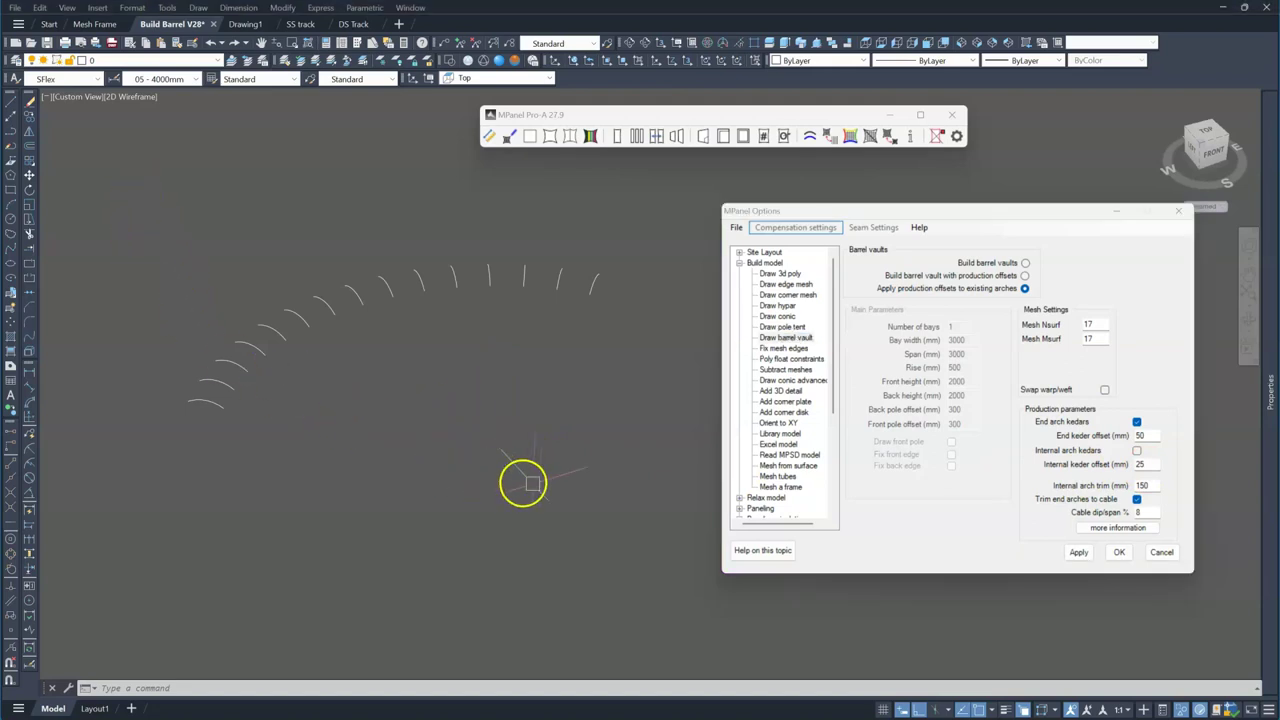
{"action": "left_click", "coordinate": [149, 185]}
{"action": "left_click", "coordinate": [657, 494]}
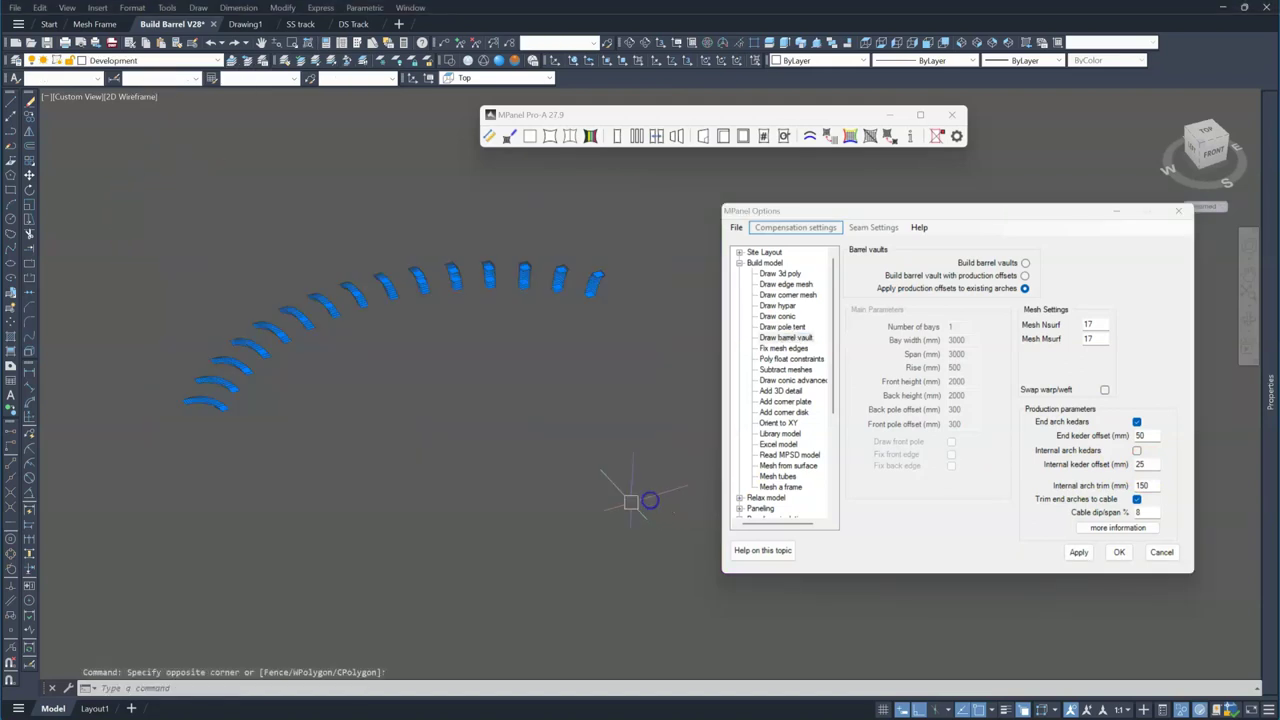
{"action": "left_click", "coordinate": [628, 116]}
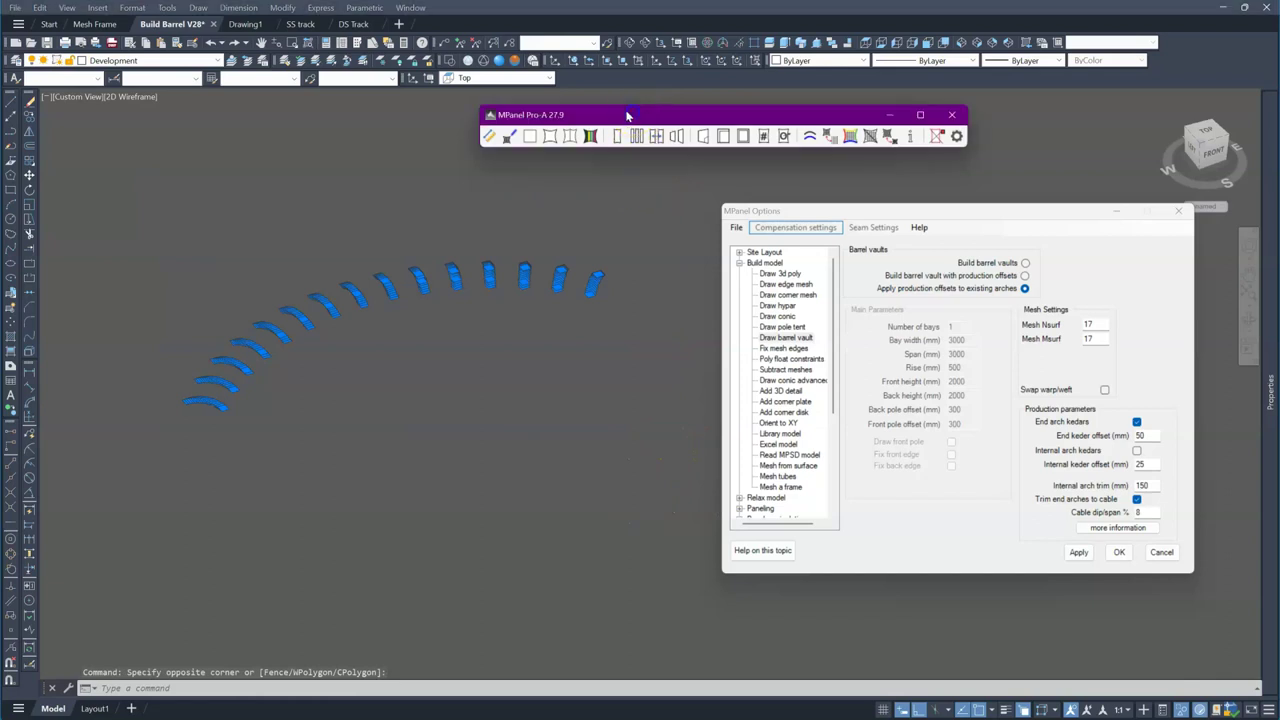
{"action": "left_click", "coordinate": [508, 136]}
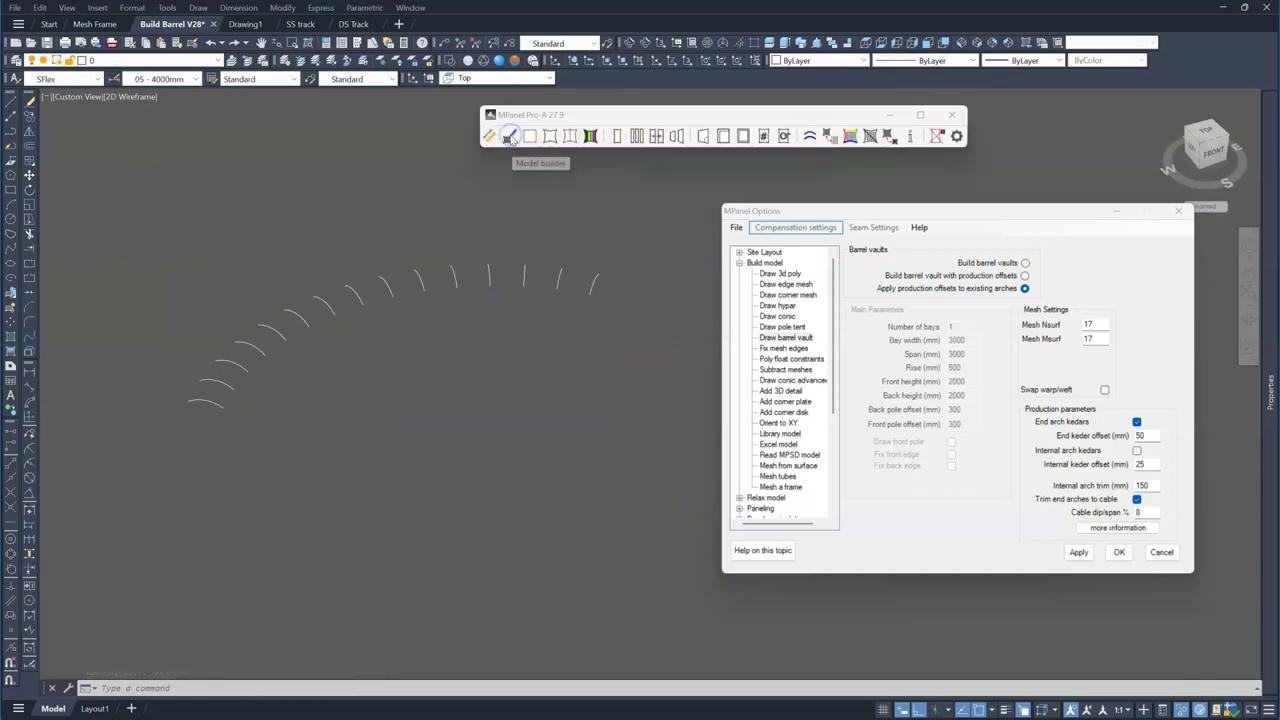
Grip-move one mesh vertex near the upper-left corner to a new point.
{"action": "left_click", "coordinate": [936, 136]}
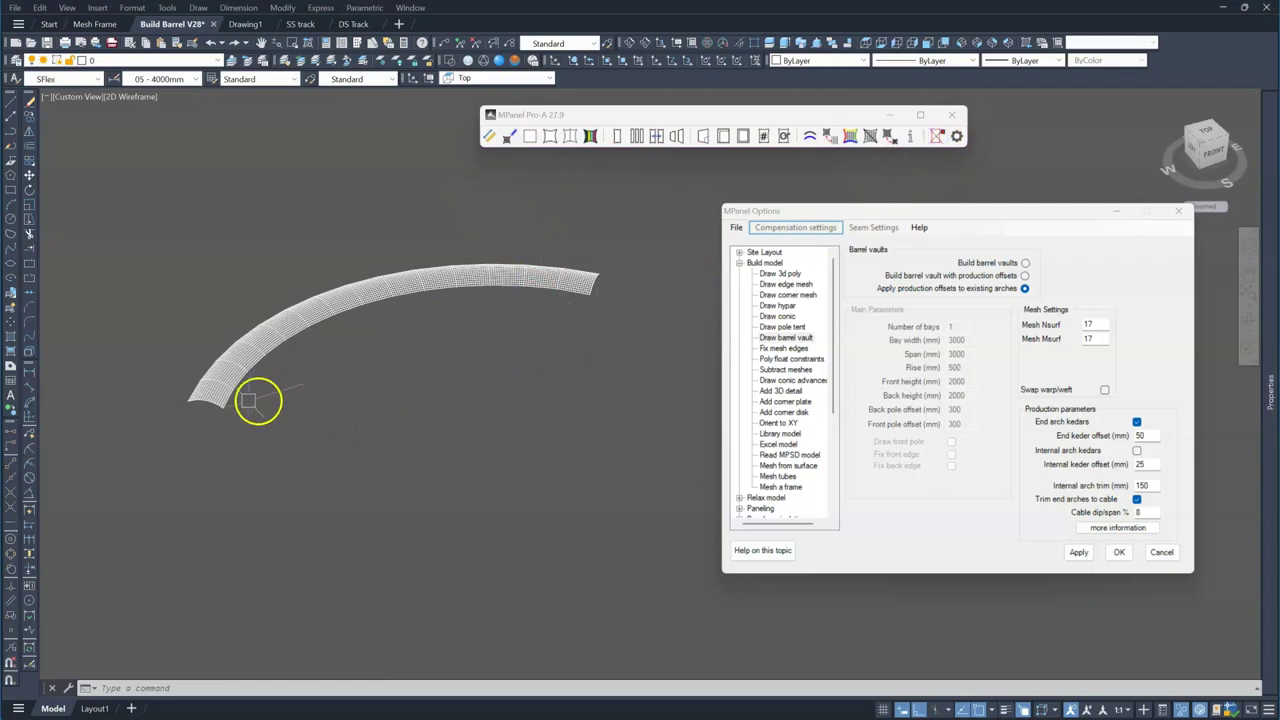
{"action": "scroll", "coordinate": [206, 414], "scroll_direction": "up", "scroll_amount": 5}
{"action": "scroll", "coordinate": [120, 391], "scroll_direction": "up", "scroll_amount": 8}
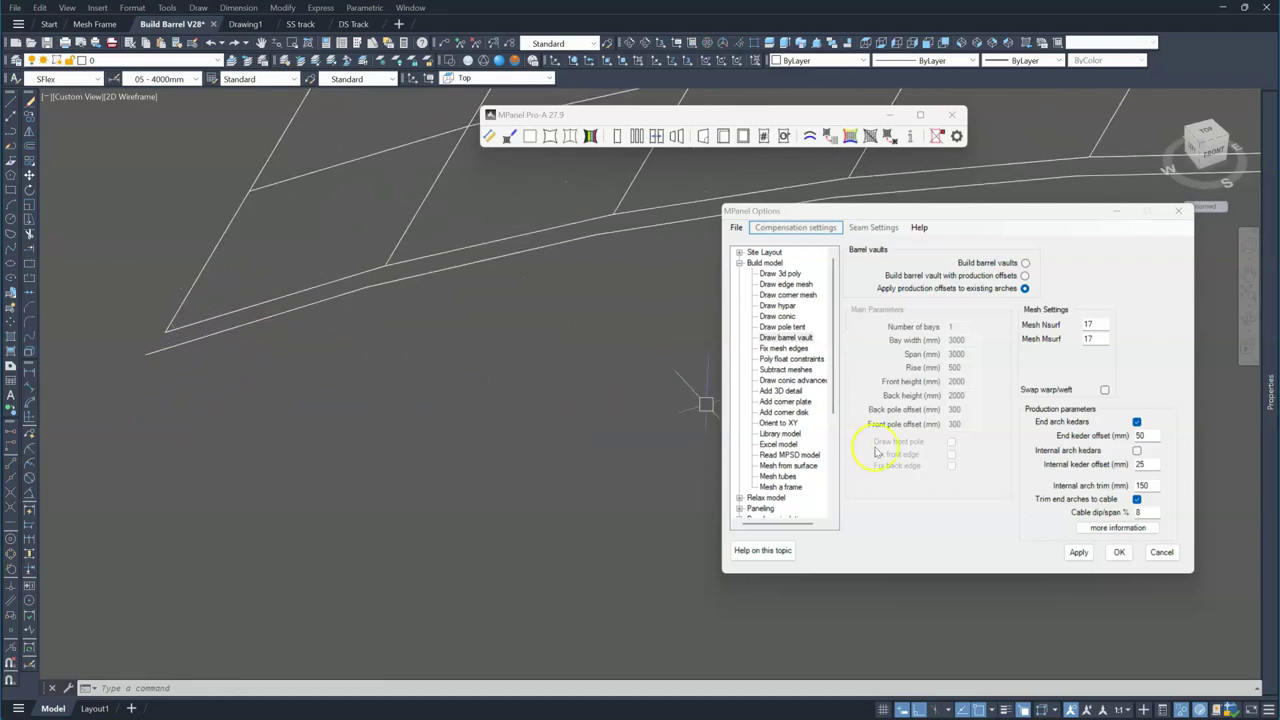
{"action": "scroll", "coordinate": [251, 486], "scroll_direction": "down", "scroll_amount": 5}
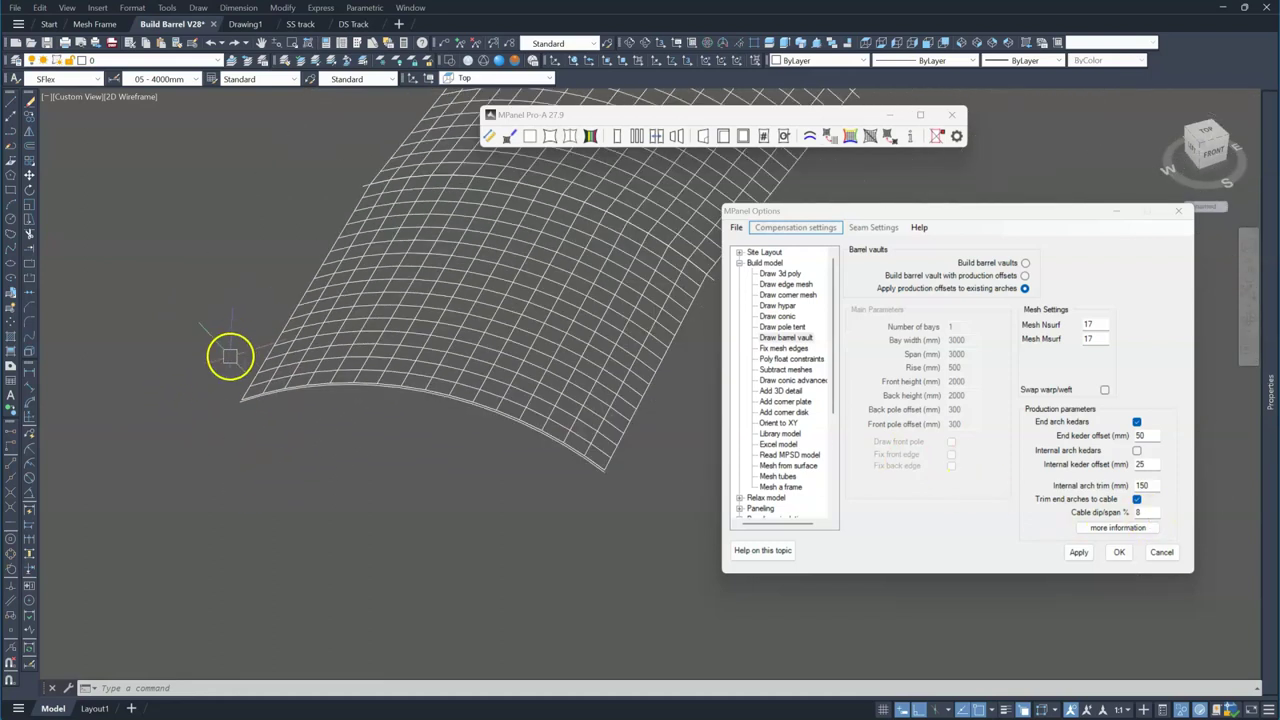
{"action": "scroll", "coordinate": [366, 183], "scroll_direction": "up", "scroll_amount": 6}
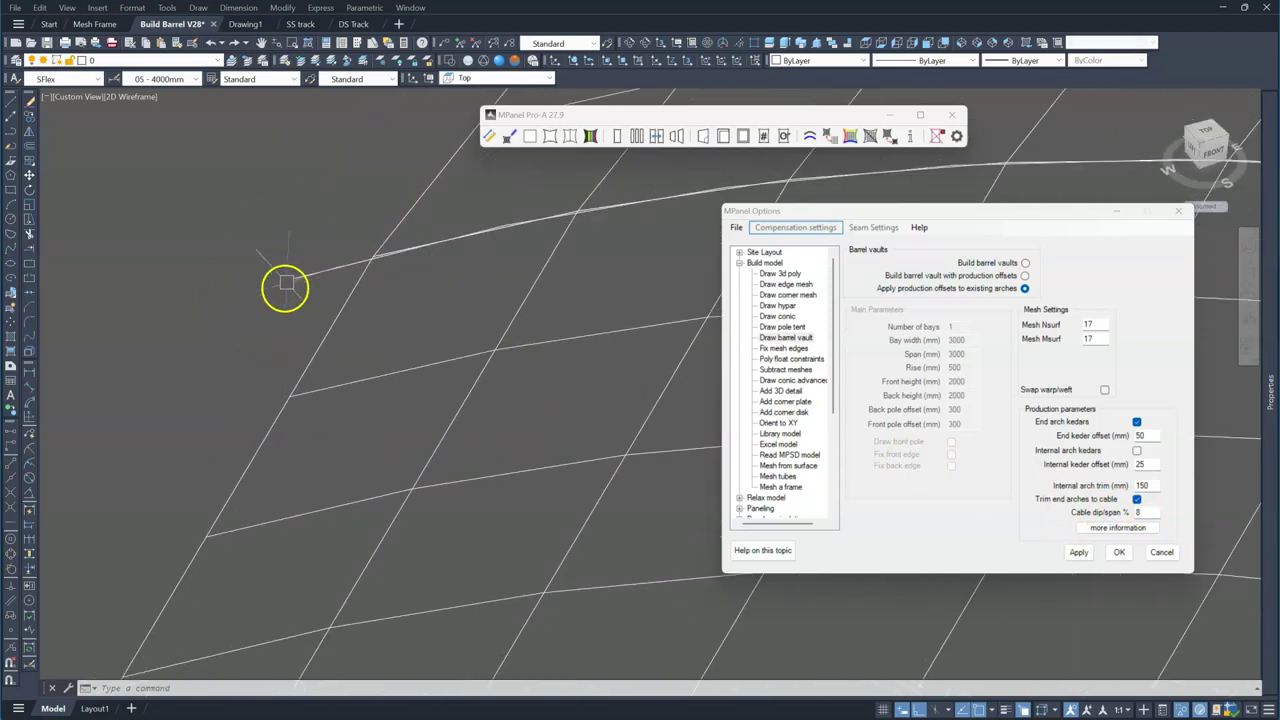
{"action": "left_click", "coordinate": [293, 279]}
{"action": "left_click", "coordinate": [376, 267]}
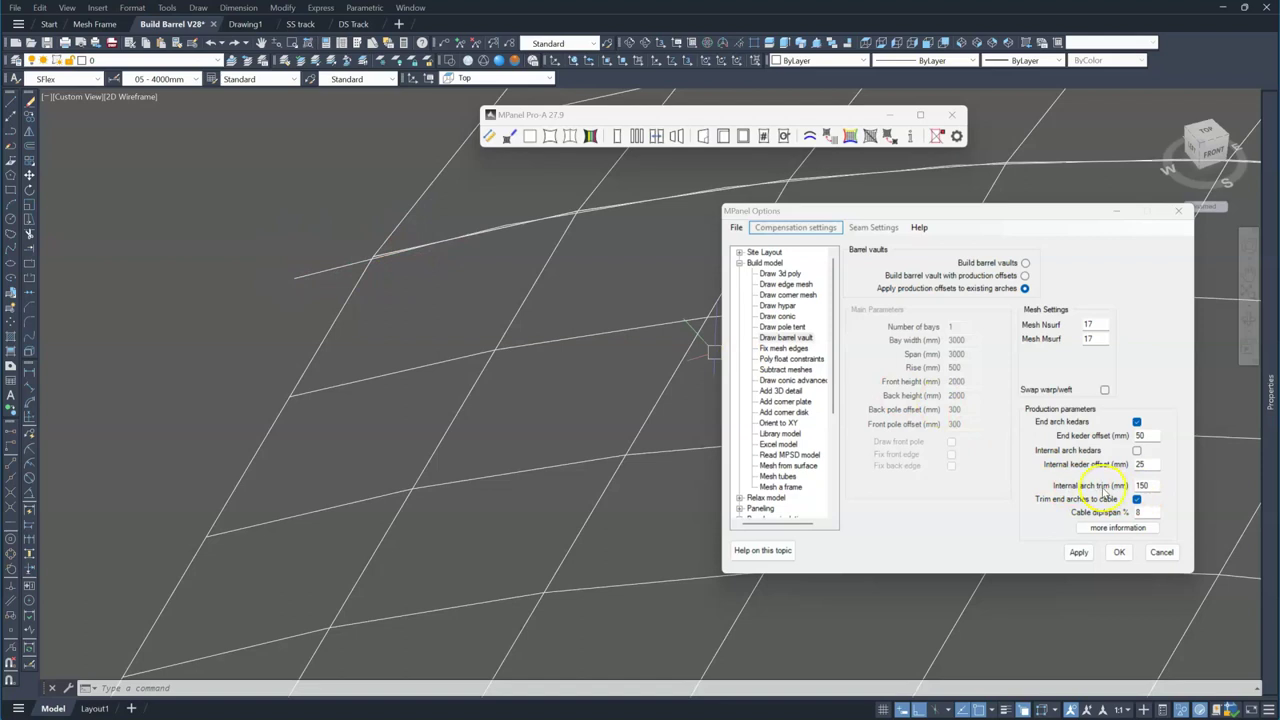
Convert the window-selected barrel mesh to a surface, then cable-relax it between the arches.
{"action": "scroll", "coordinate": [317, 229], "scroll_direction": "down", "scroll_amount": 10}
{"action": "left_click", "coordinate": [277, 217]}
{"action": "left_click", "coordinate": [640, 455]}
{"action": "left_click", "coordinate": [613, 115]}
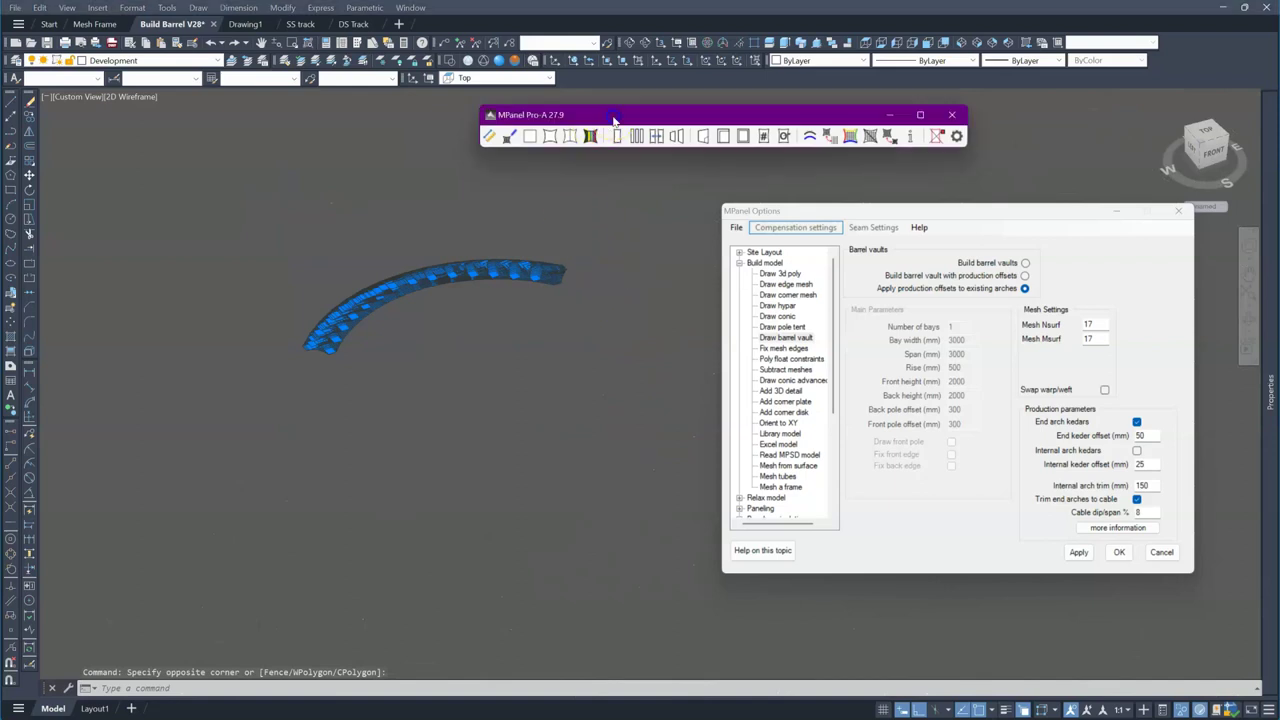
{"action": "left_click", "coordinate": [571, 136]}
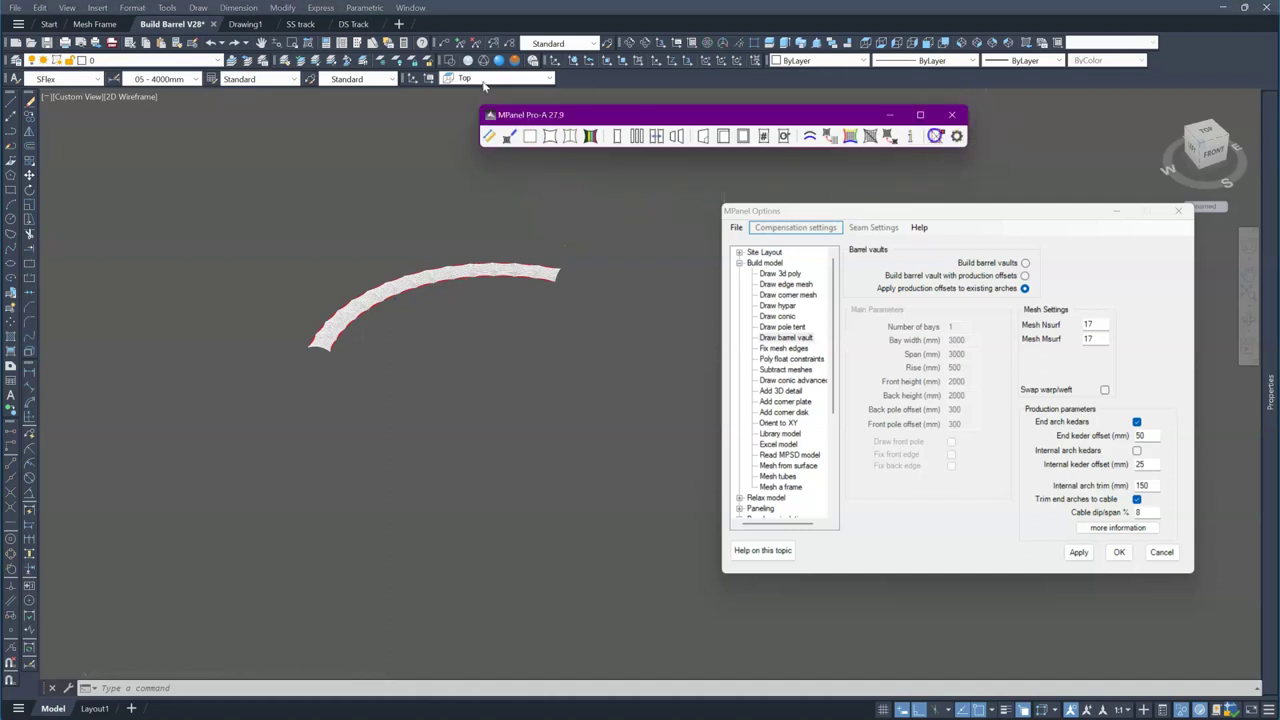
{"action": "left_click", "coordinate": [934, 137]}
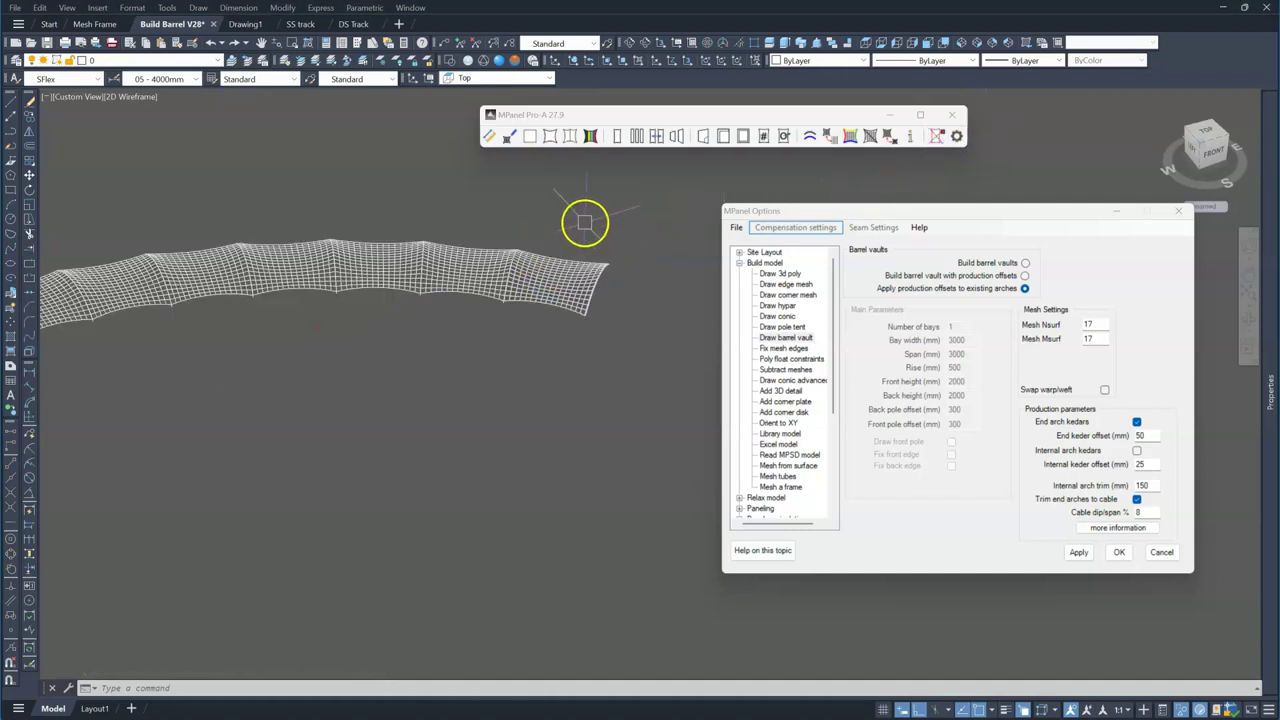